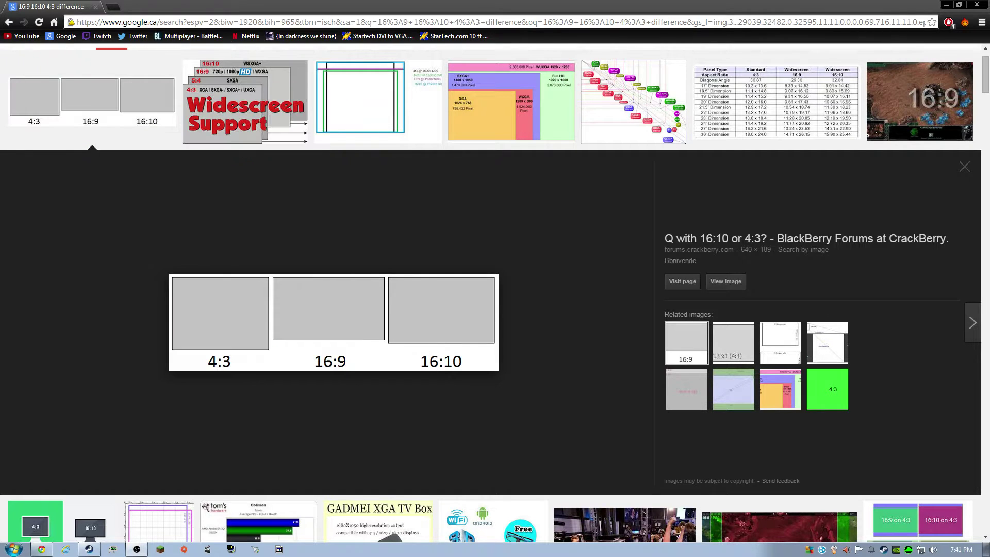
Move OBS out of the way so the Google Images results for '16:9 16:10 4:3 difference' show.
key(alt+Tab)
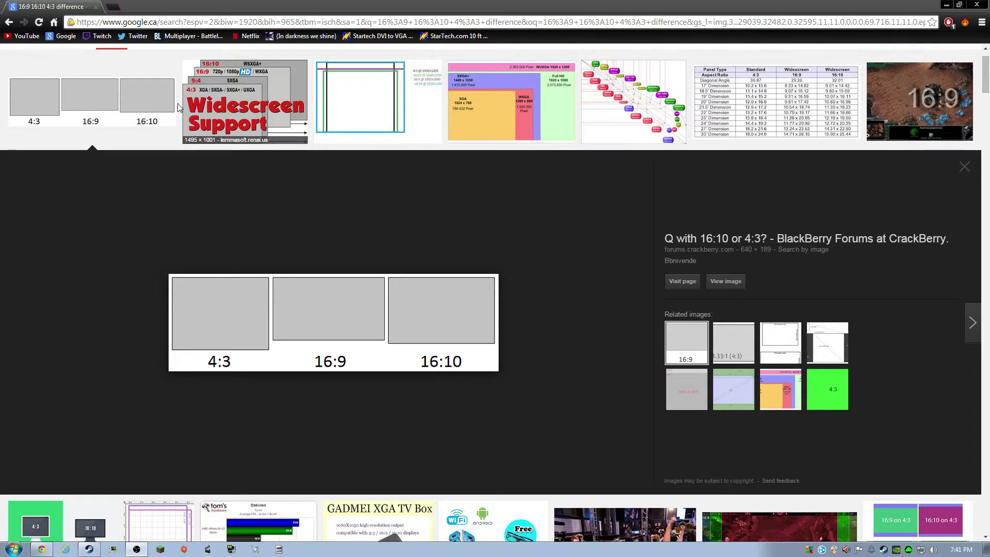
Open the YouTube bookmark in a new tab and pull that tab out into its own window.
right_click(7, 35)
click(46, 39)
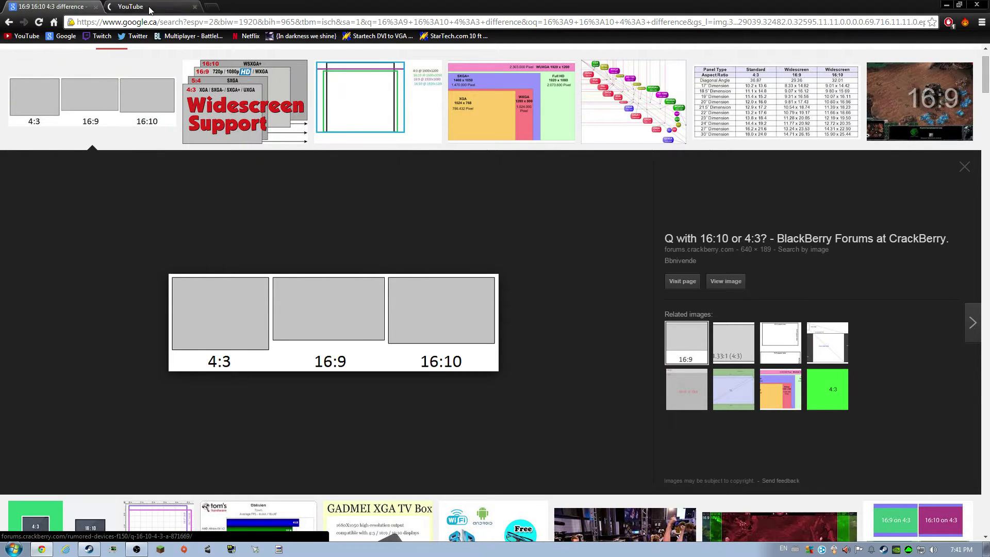
drag(149, 10, 0, 21)
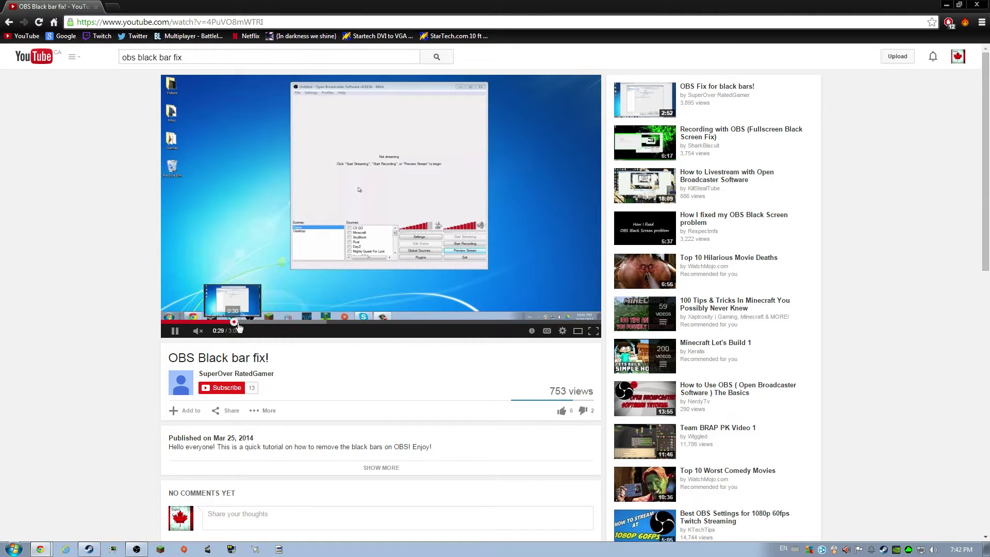
Jump to the OBS settings part in full screen, pause, and set quality to 720p.
click(234, 322)
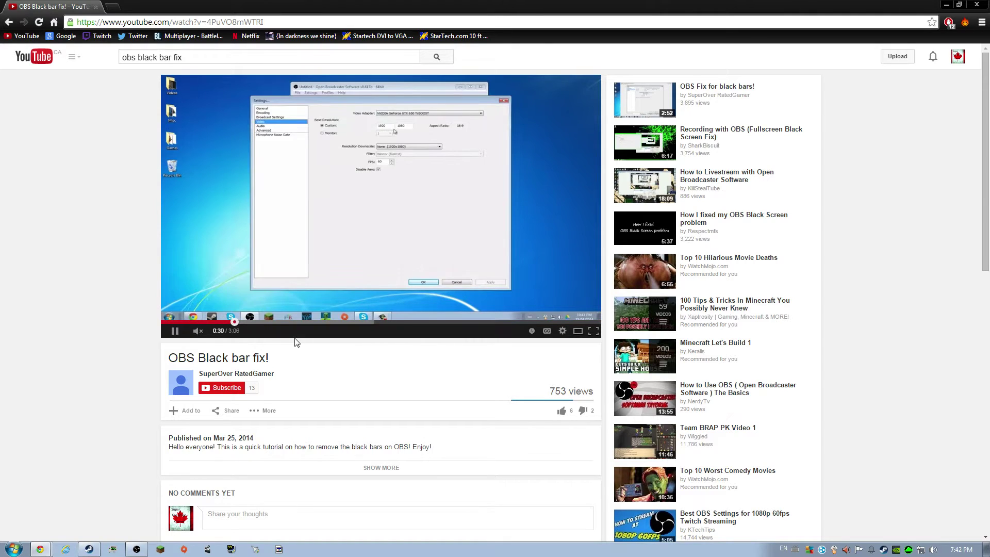
click(593, 331)
click(592, 372)
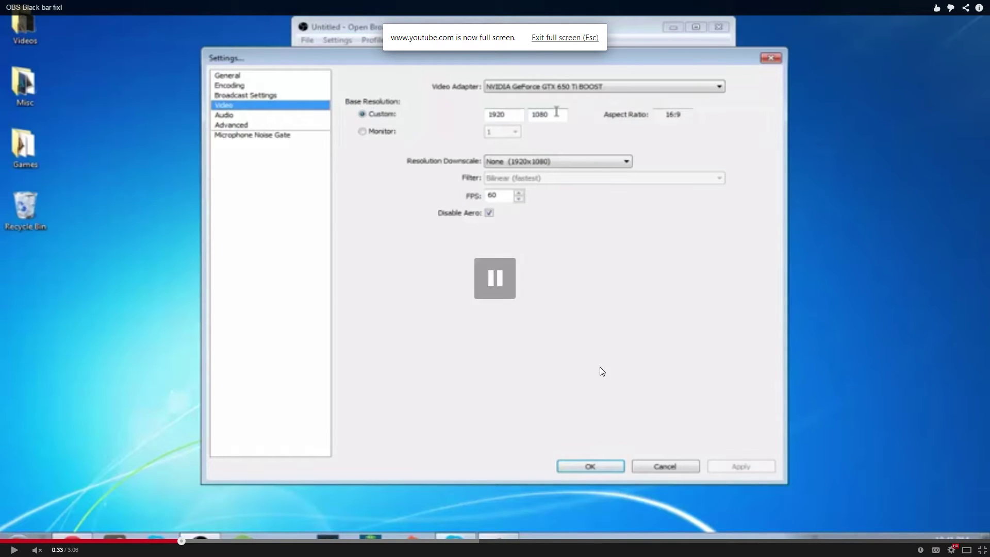
click(952, 550)
click(908, 526)
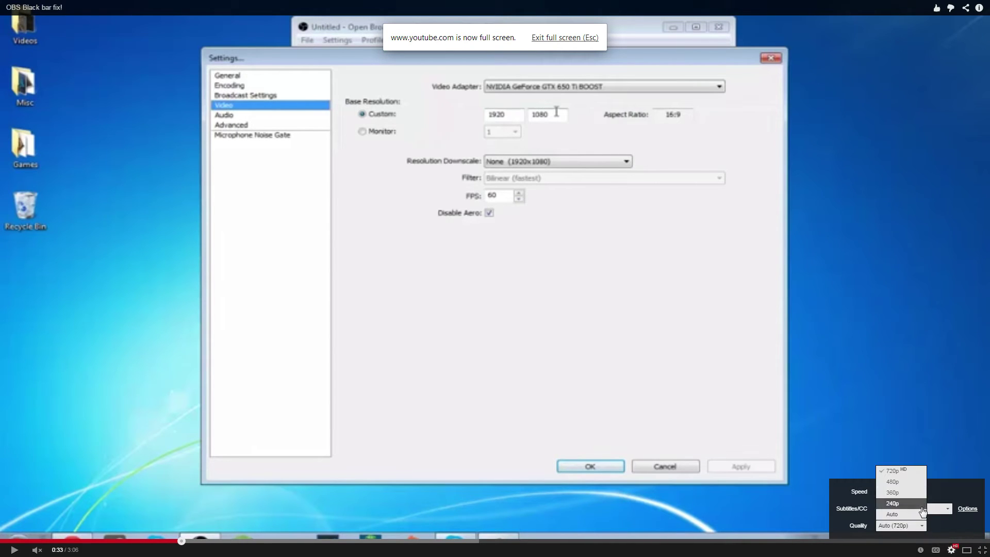
click(907, 471)
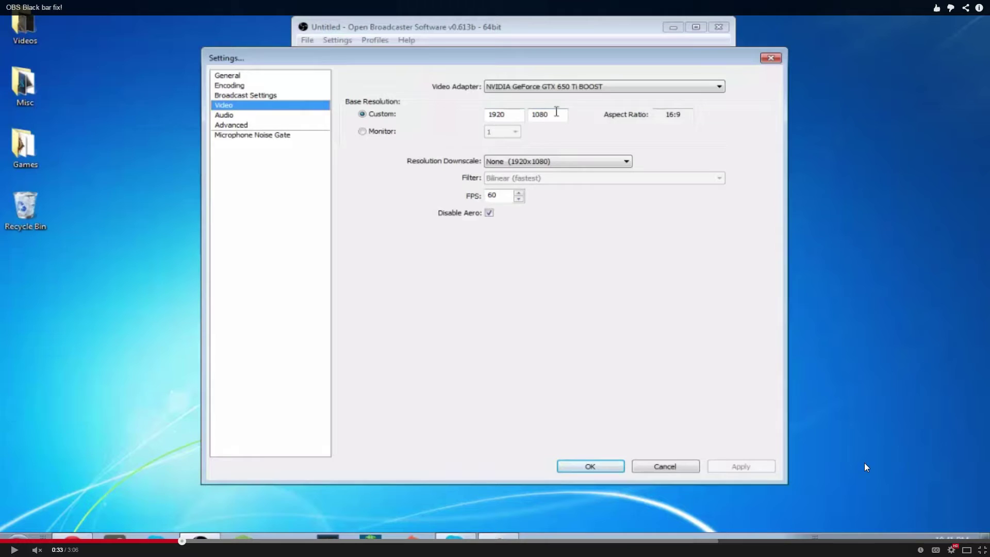
Resume playback, rewind a few seconds, and exit full screen.
click(757, 461)
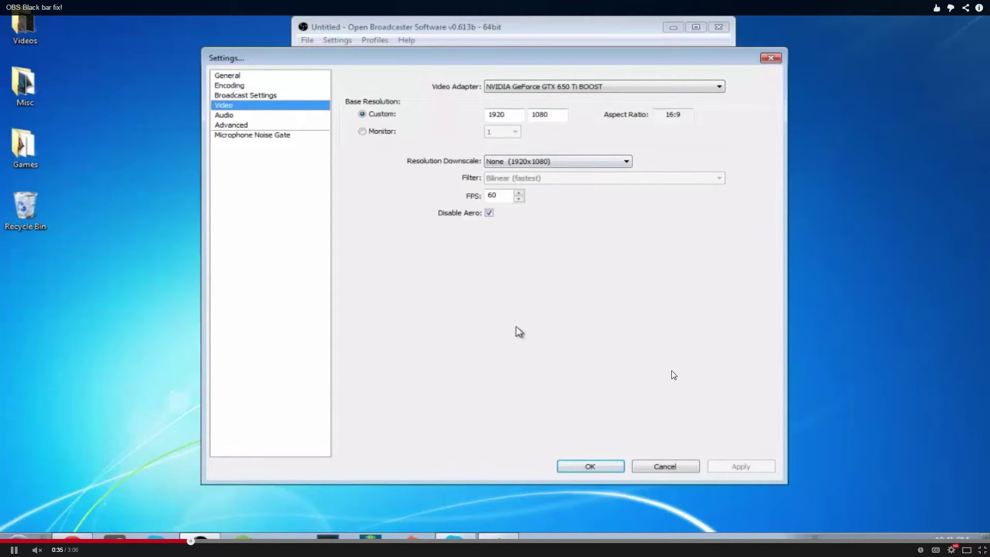
click(150, 541)
click(120, 542)
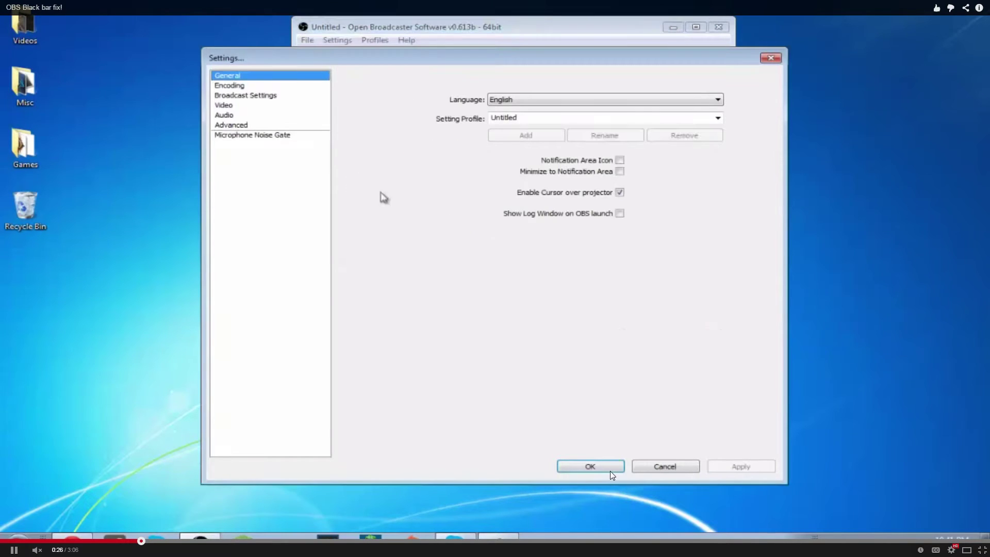
click(983, 550)
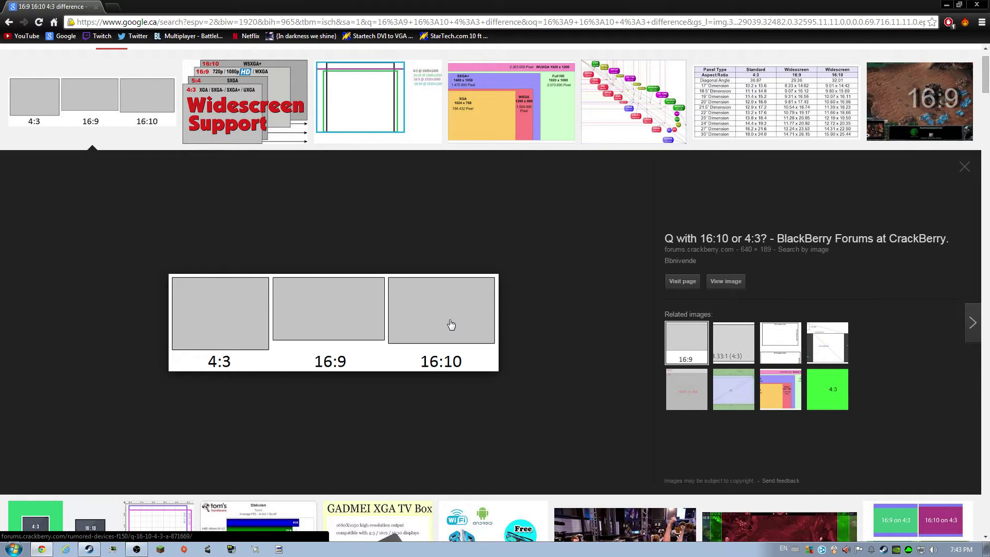
Preview the Widescreen Support chart.
click(243, 113)
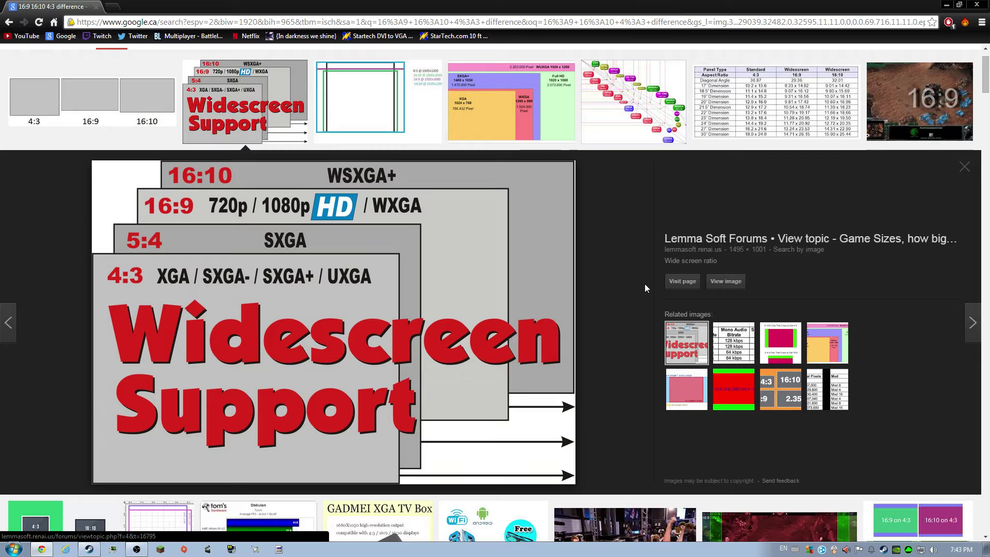
scroll(645, 289, down, 1)
scroll(645, 289, up, 1)
Preview the voyager8 table comparing standard 4:3 and widescreen 16:9/16:10 LCD sizes.
scroll(453, 343, down, 3)
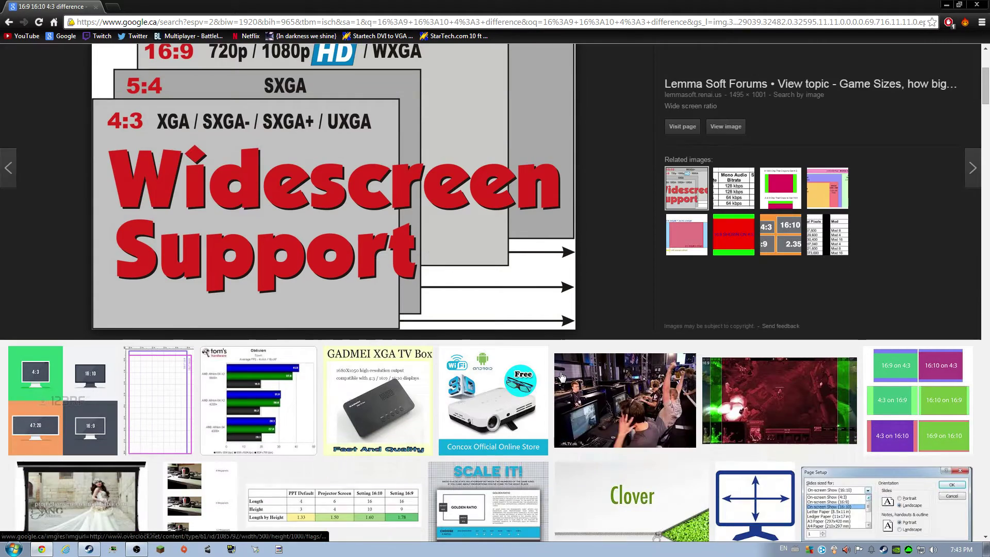
scroll(468, 345, up, 4)
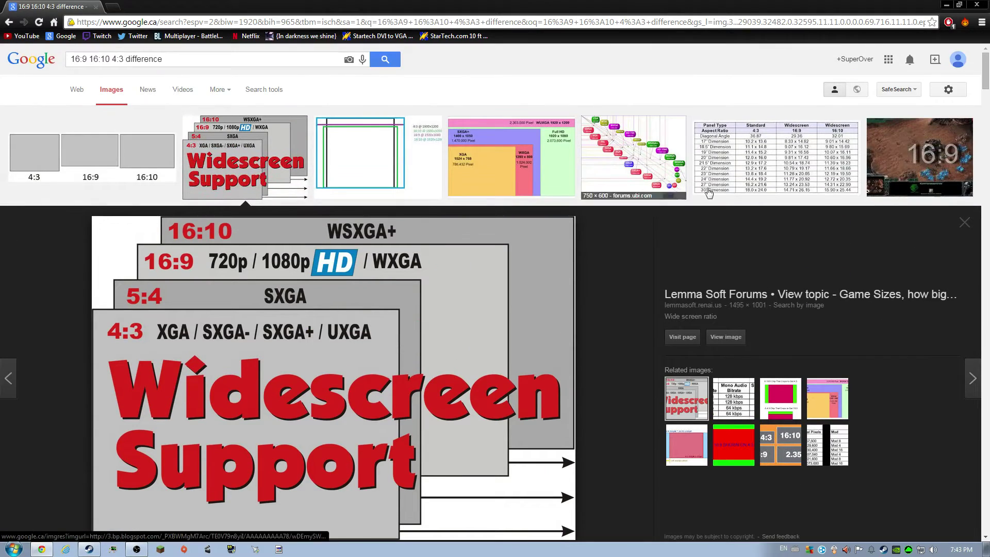
click(777, 154)
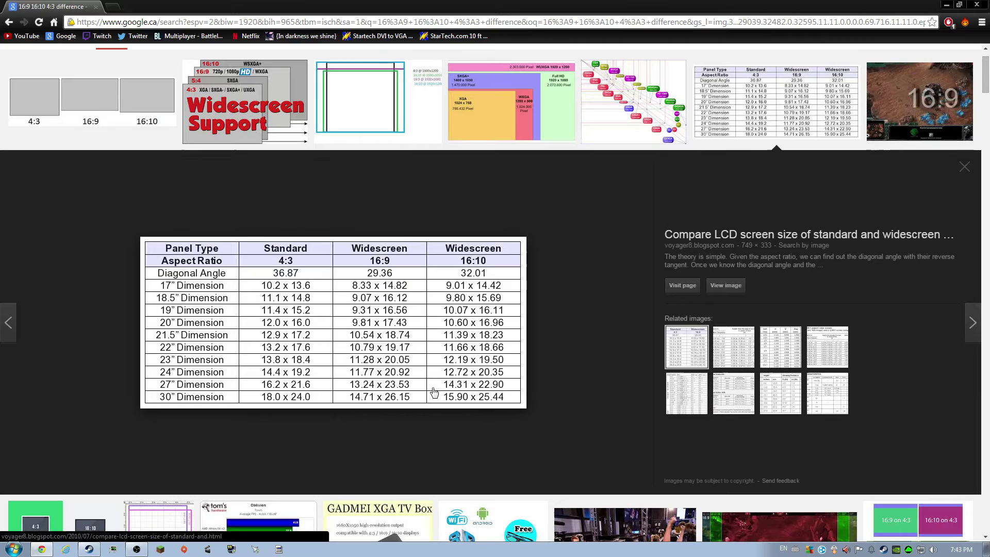
Preview the bnoack.com chart comparing XGA, WXGA, SXGA+, Full HD and WUXGA resolutions.
scroll(554, 326, down, 2)
scroll(554, 326, up, 3)
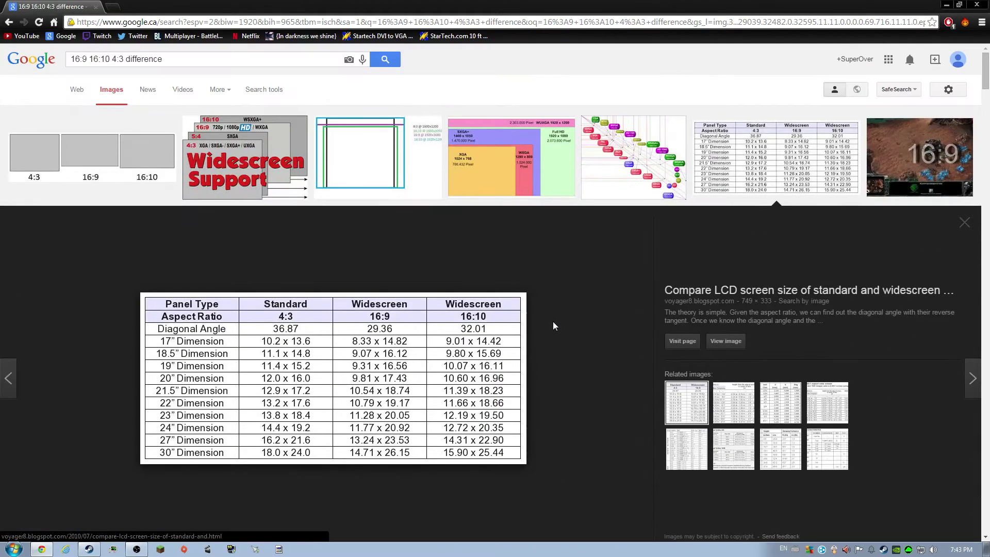
click(550, 186)
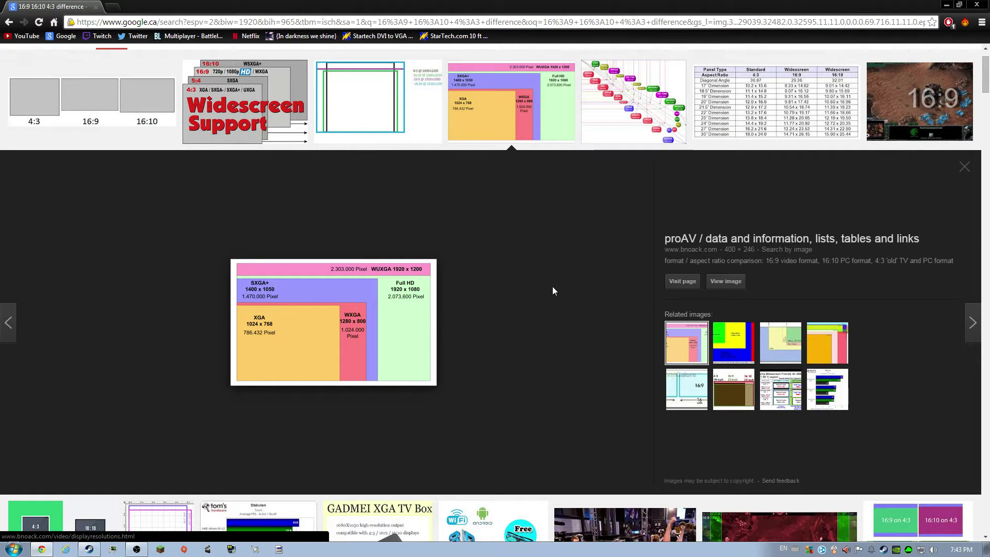
Zoom the Chrome page in two steps to 125%.
click(981, 22)
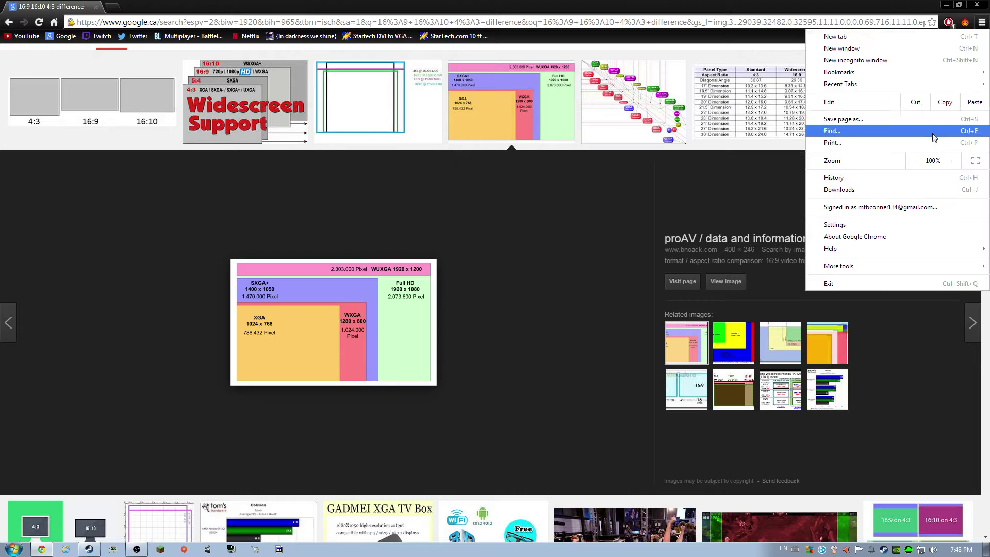
click(952, 161)
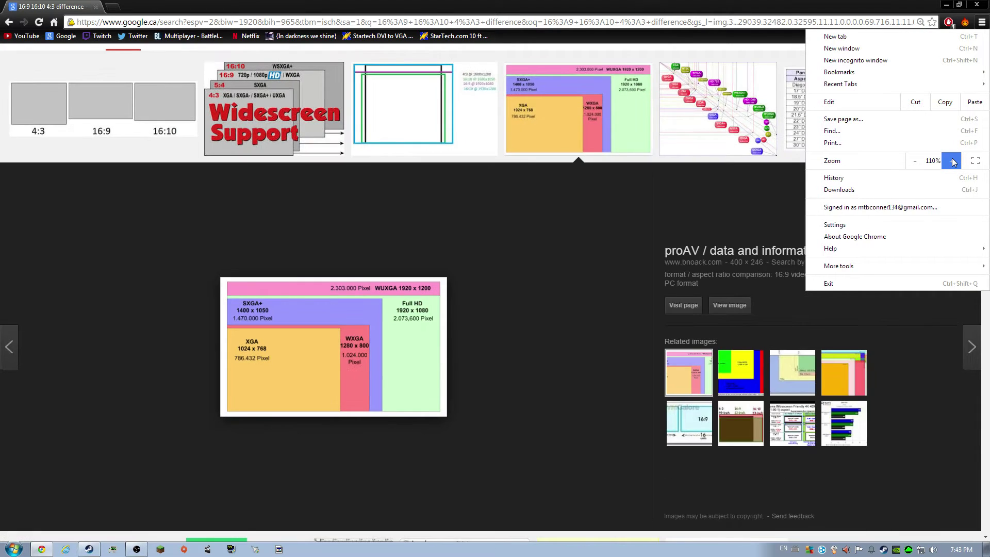
click(951, 161)
click(612, 303)
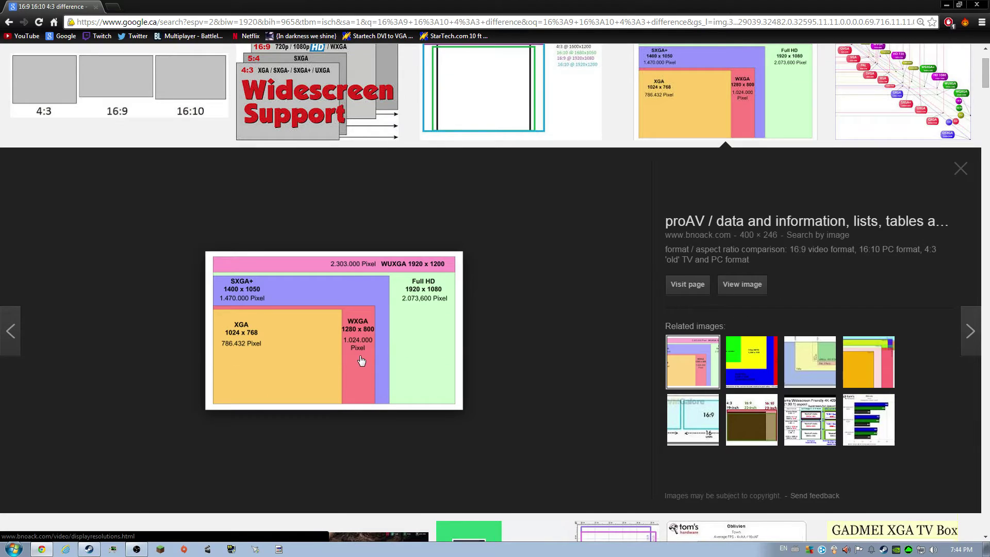
Preview the 123rf.com image of monitors labelled 4:3, 16:10, 47:20 and 16:9.
scroll(361, 360, down, 5)
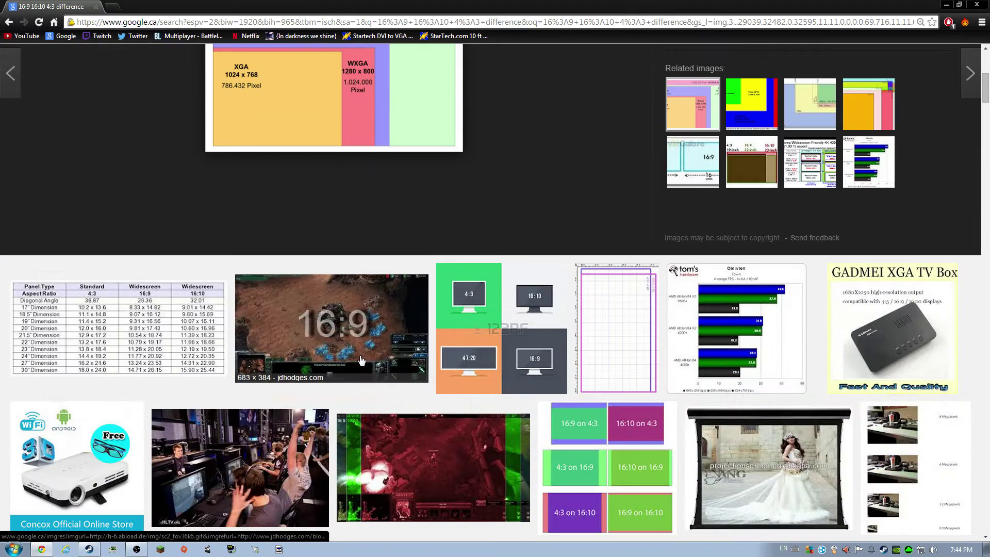
click(516, 341)
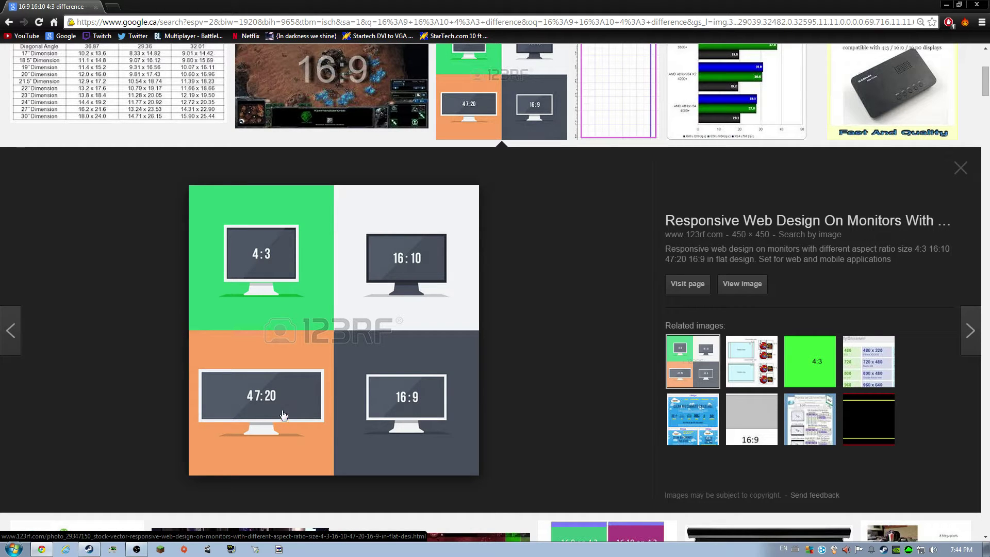
Scroll down through more aspect-ratio comparison images in the results.
scroll(297, 397, down, 5)
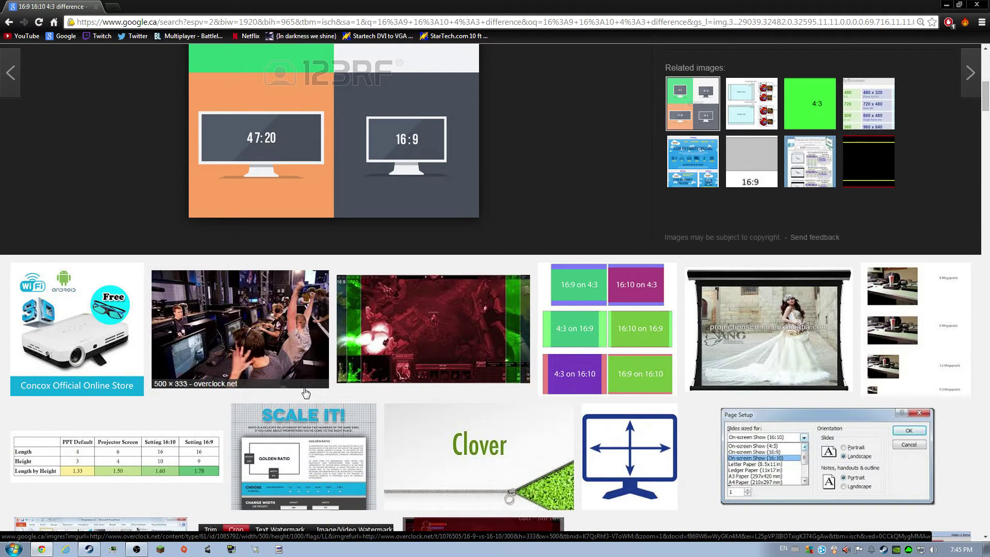
scroll(306, 393, down, 3)
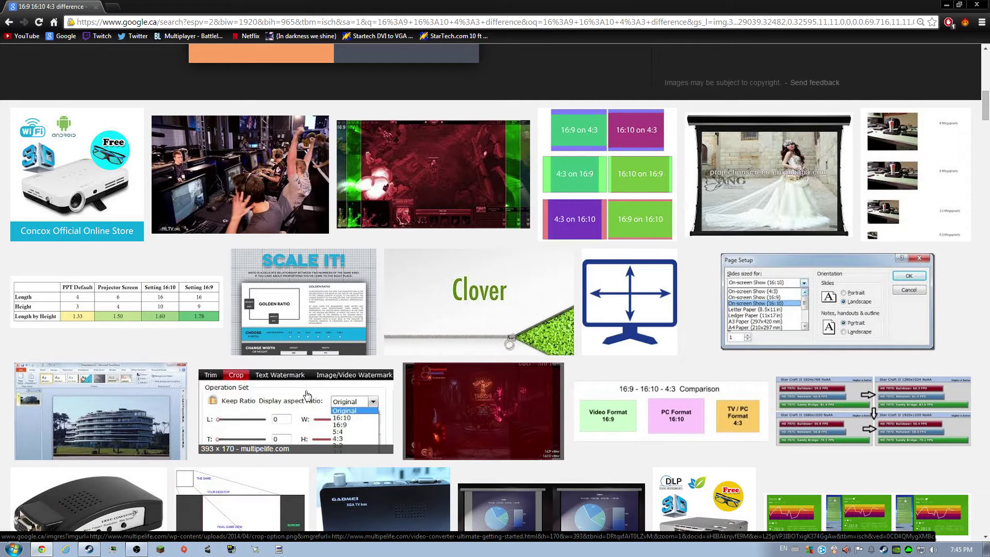
scroll(306, 393, down, 1)
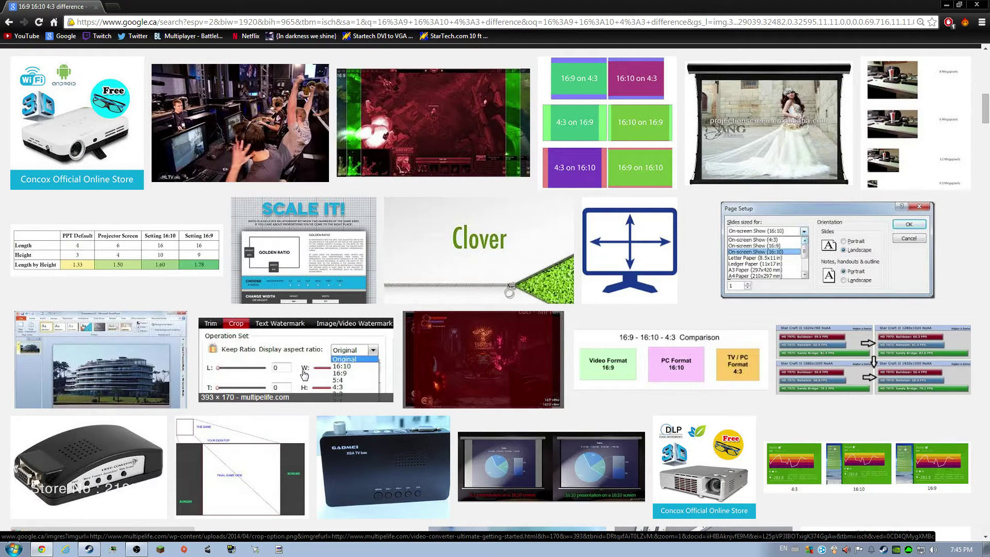
scroll(304, 374, down, 3)
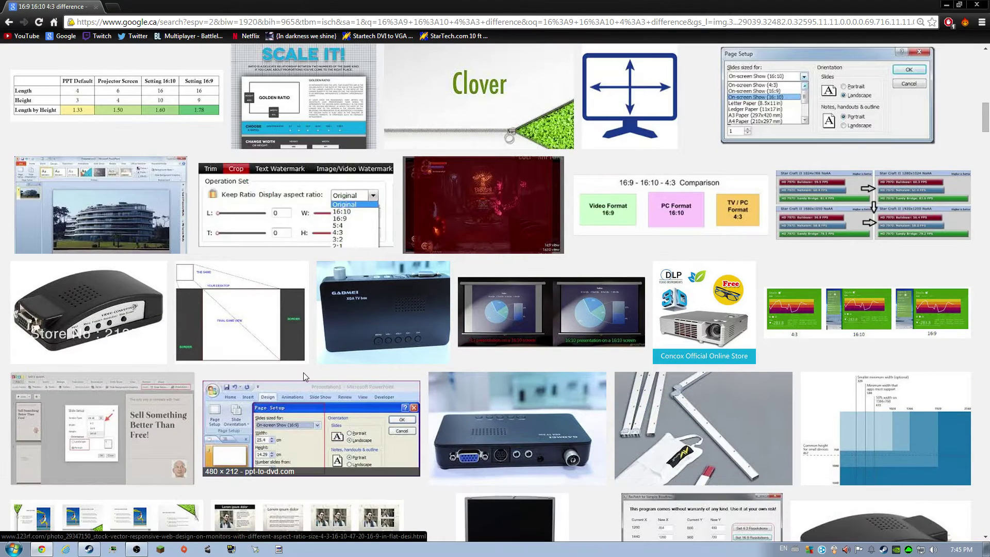
scroll(303, 372, down, 2)
scroll(304, 378, up, 5)
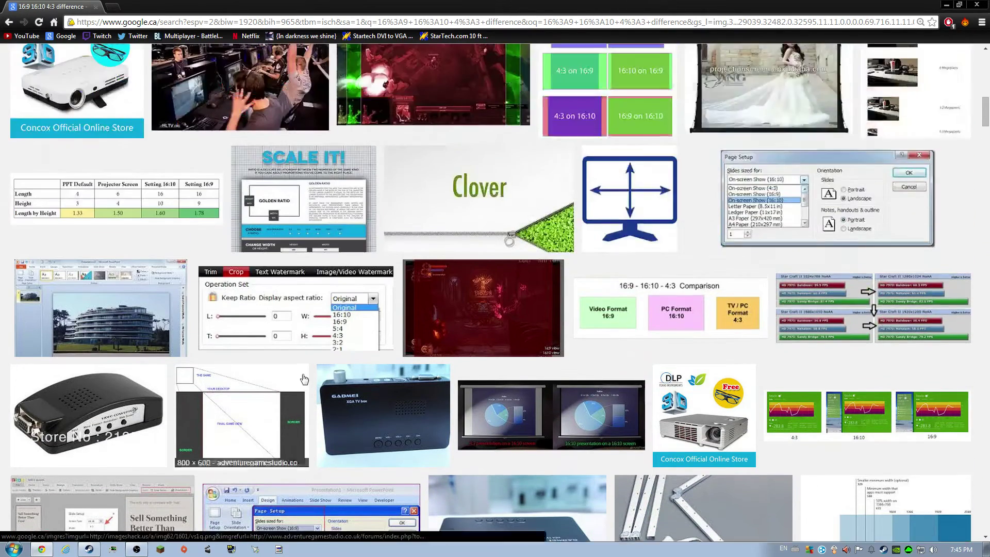
Preview the '16:9 - 16:10 - 4:3 Comparison' image, then scroll back up the results.
click(668, 355)
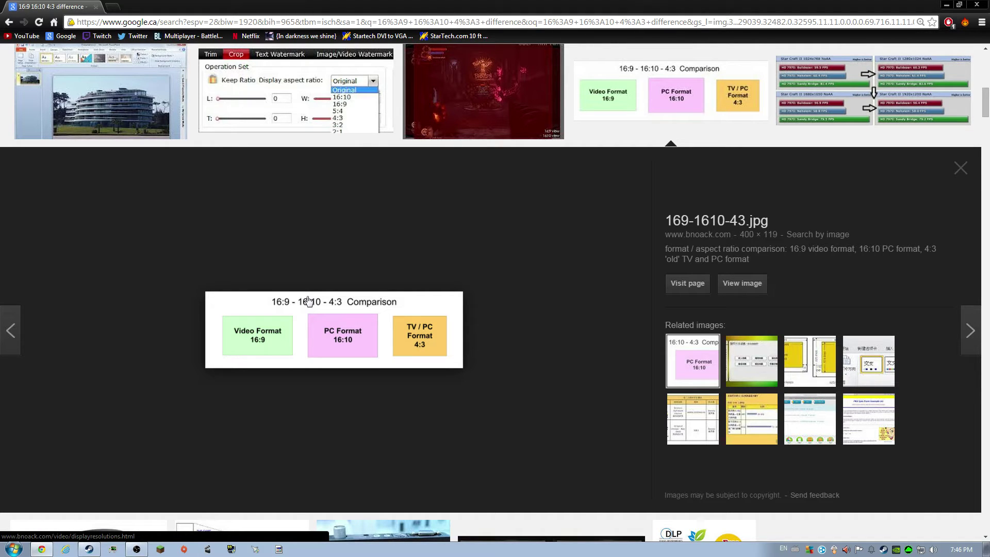
scroll(308, 302, up, 10)
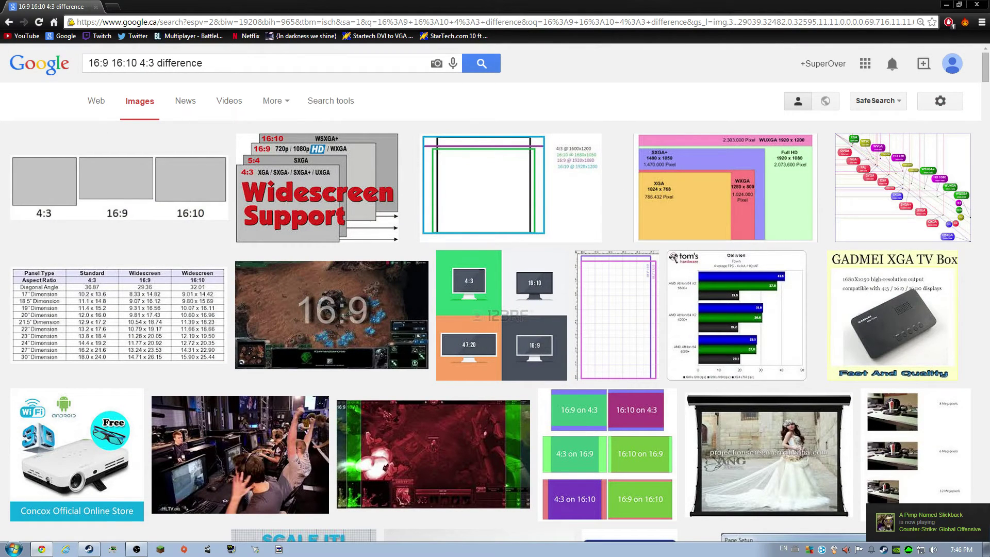
In OBS Video settings, switch the base resolution from Custom 1920x1080 to Monitor 1.
key(alt+Tab)
click(947, 4)
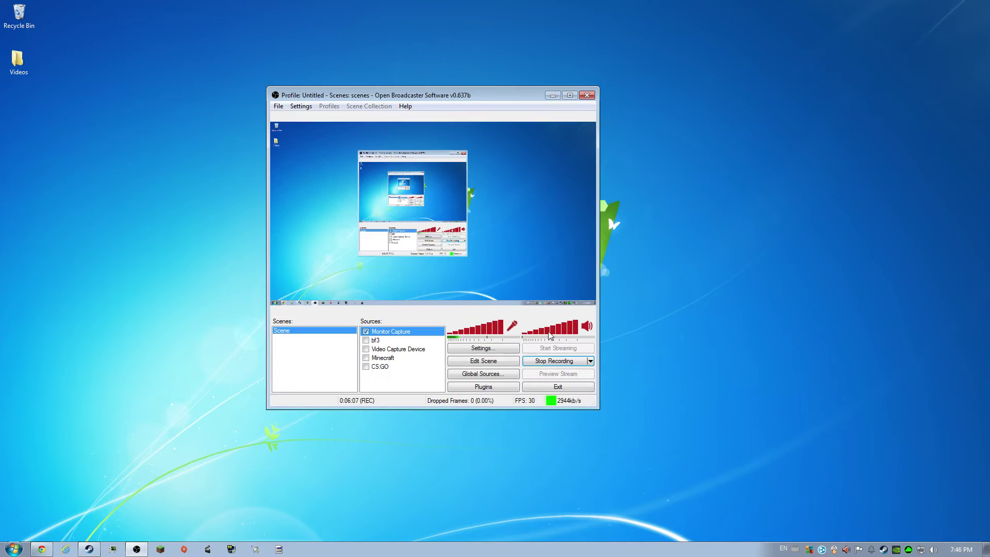
click(513, 350)
click(311, 138)
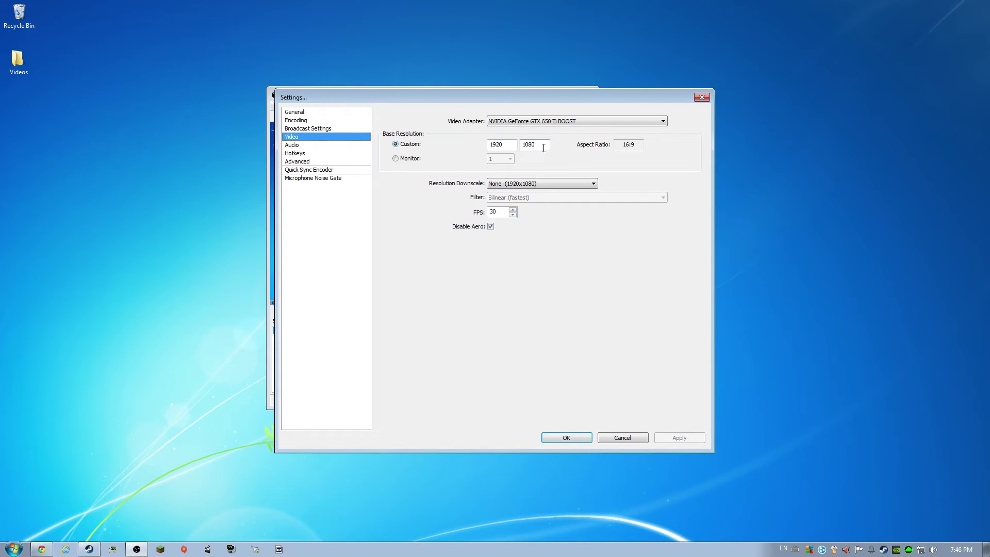
click(420, 159)
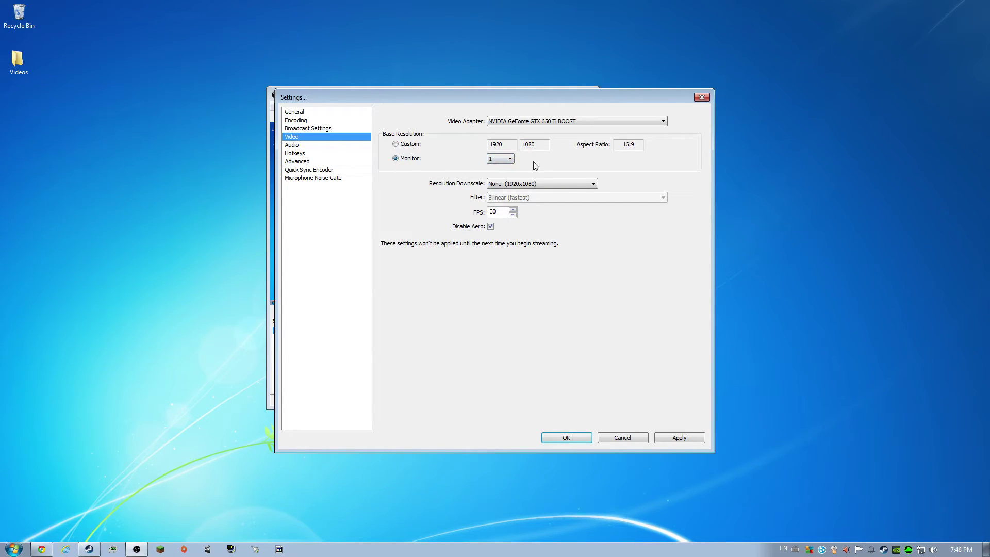
Open Screen Resolution and review the LCD TV's resolutions, leaving it at 1440 × 900.
right_click(126, 211)
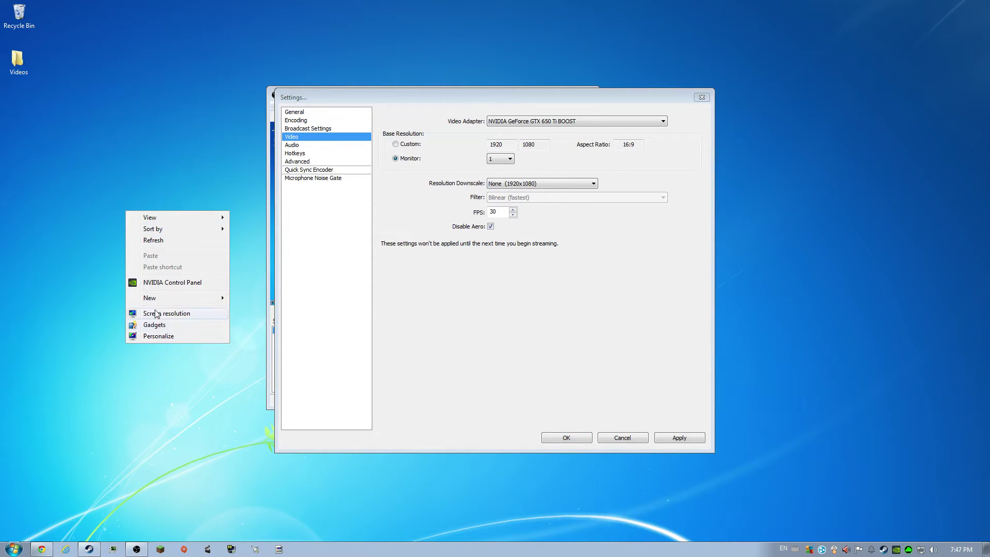
click(156, 313)
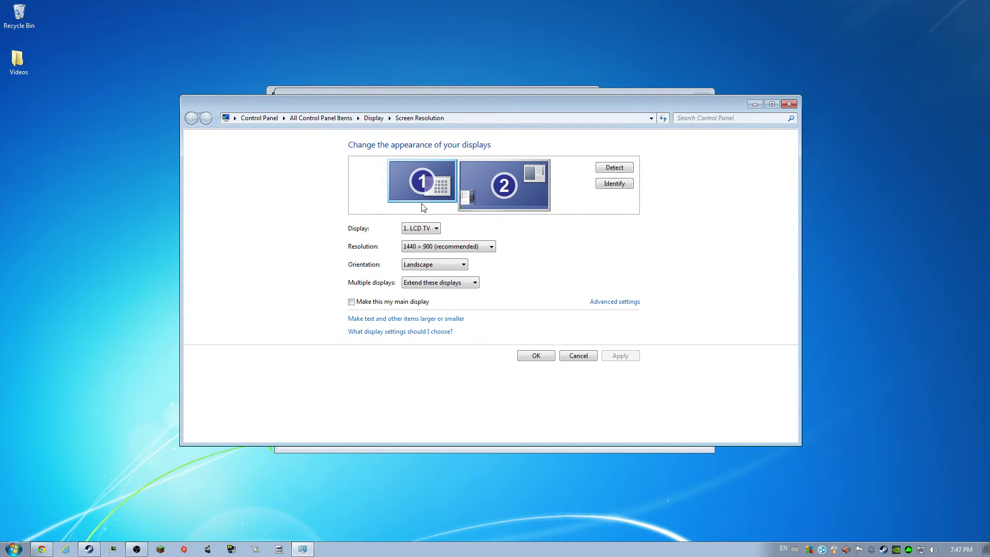
click(426, 228)
click(460, 229)
click(437, 247)
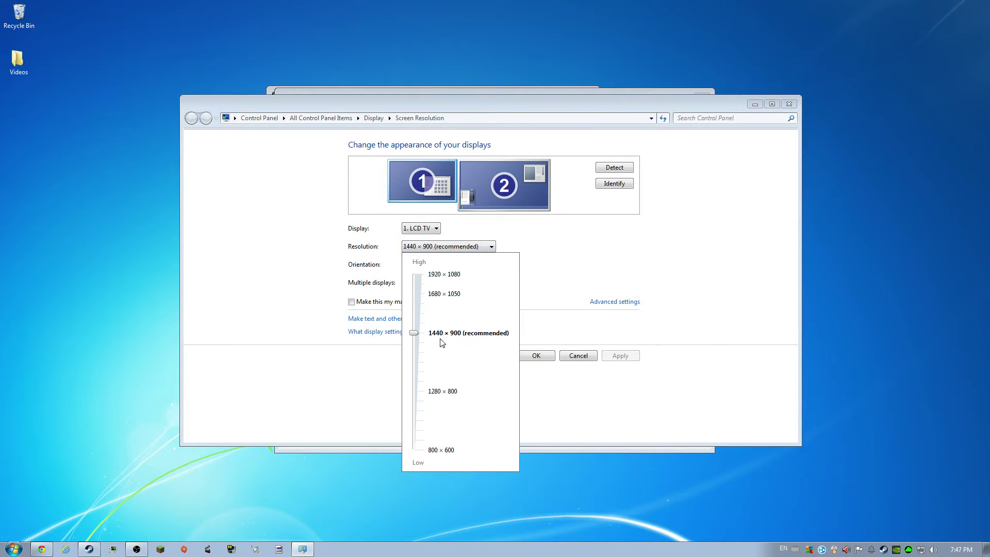
click(434, 278)
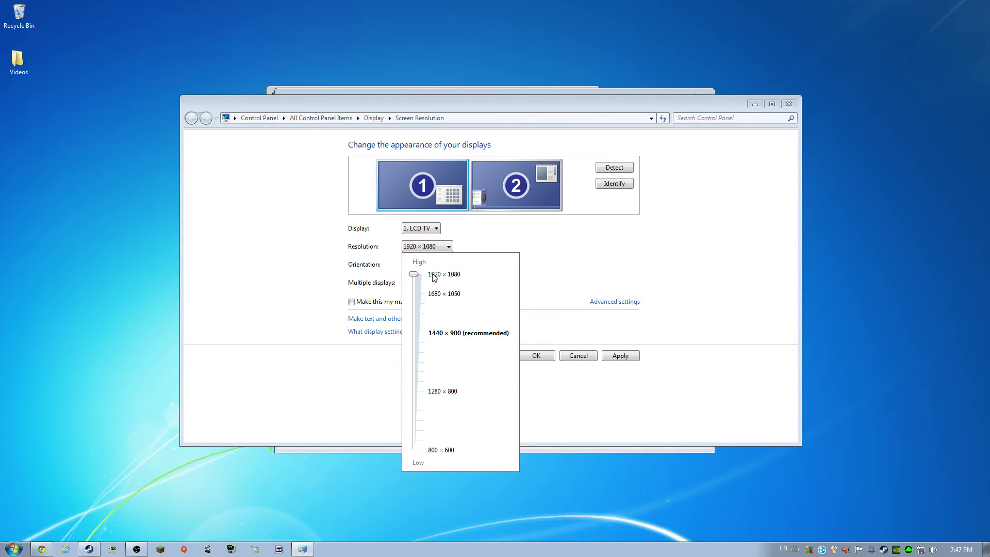
click(439, 335)
click(543, 315)
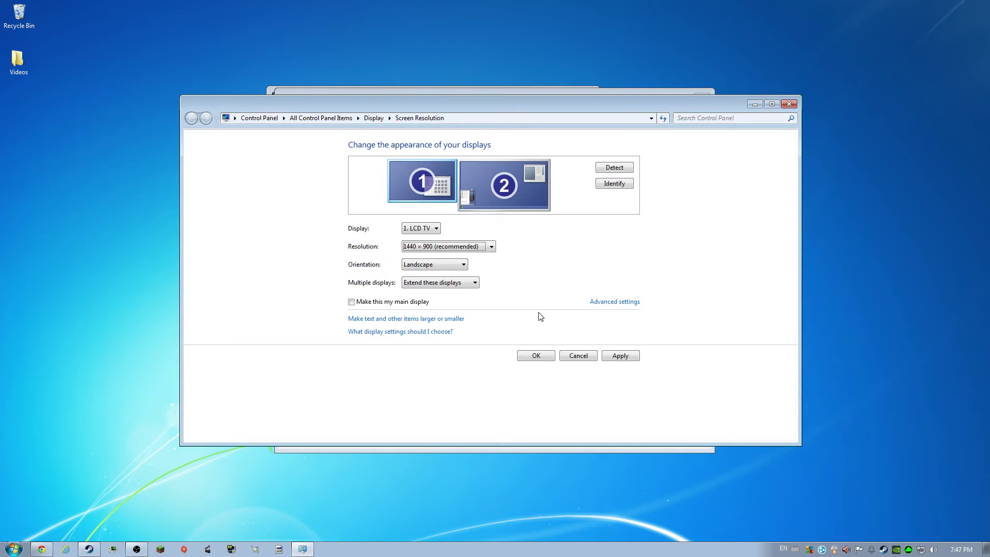
Cancel the OBS settings without saving, then recheck the LCD TV, keeping 1440 × 900.
click(142, 547)
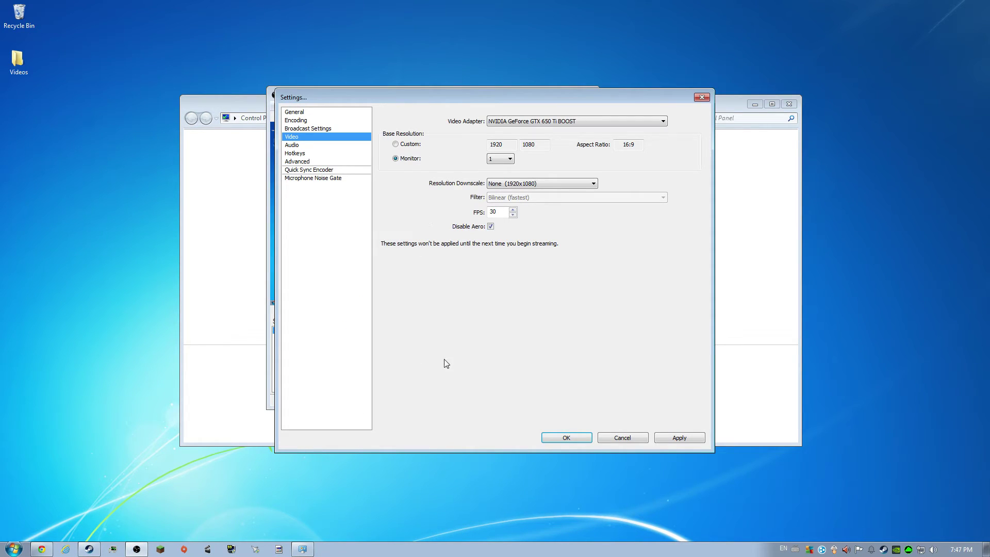
click(623, 437)
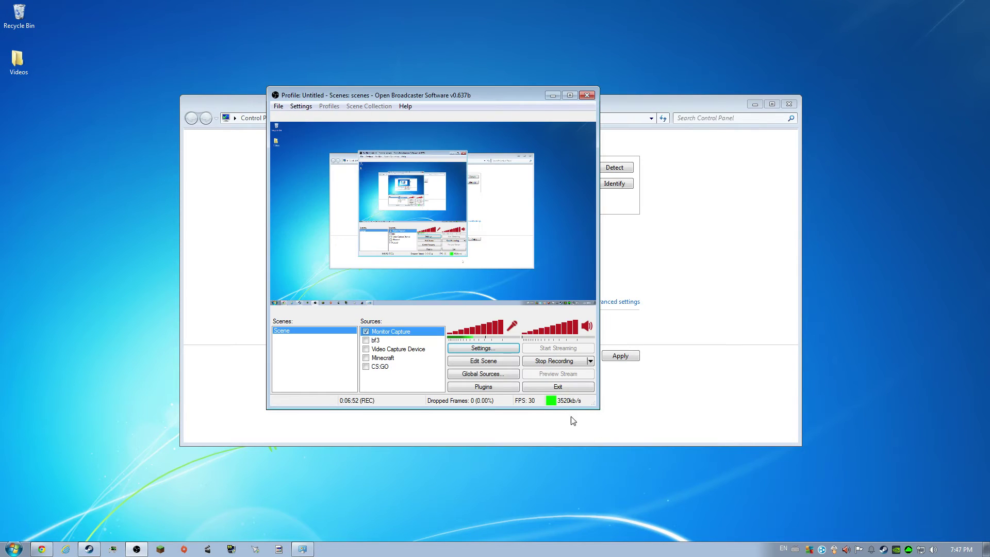
click(618, 420)
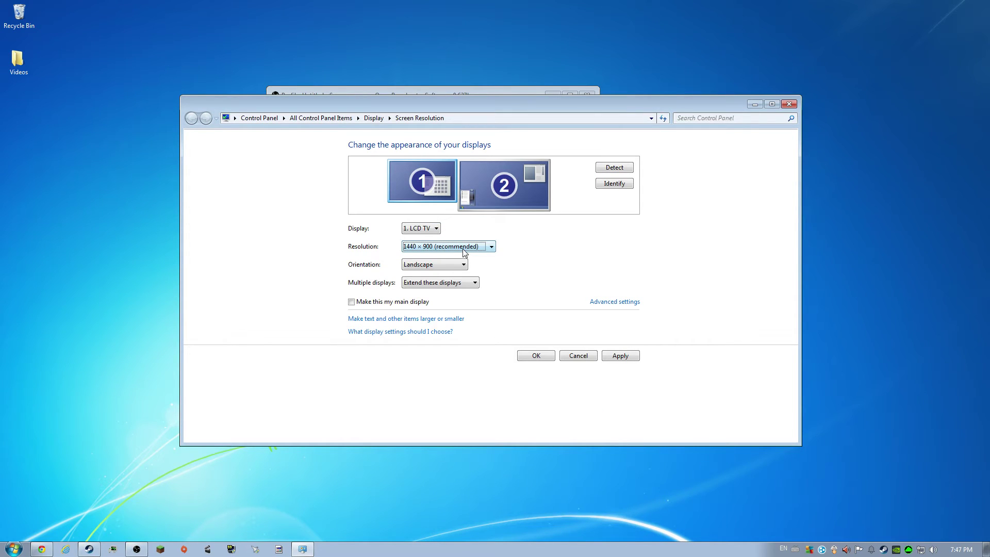
click(429, 248)
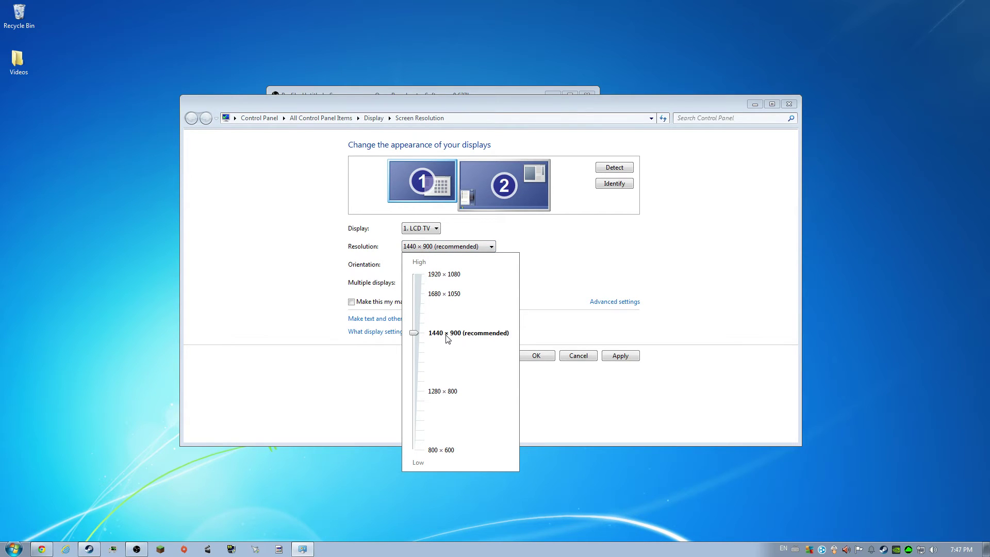
click(555, 328)
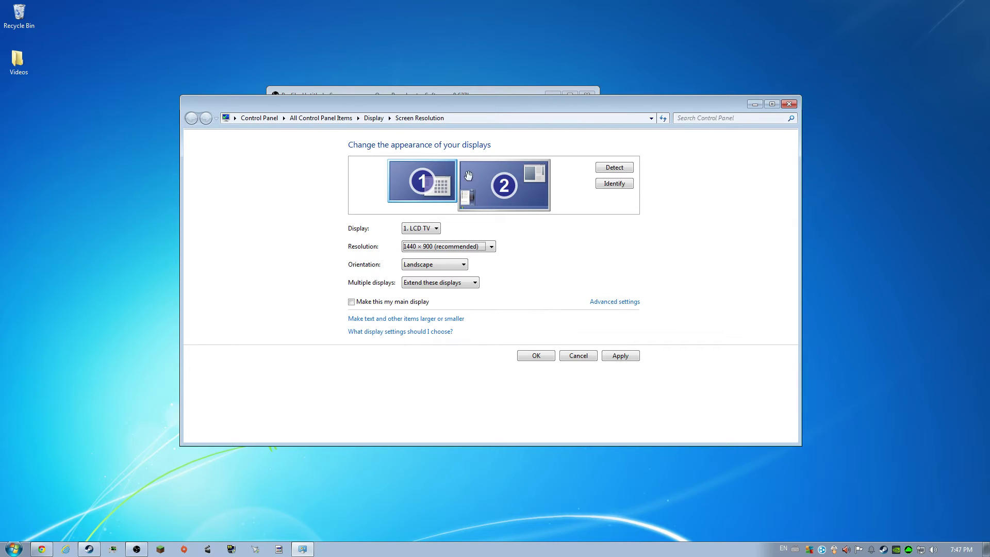
Check the 22M35 monitor's resolutions, trying 1600 × 900, 1440 × 900 and 1280 × 720.
click(437, 229)
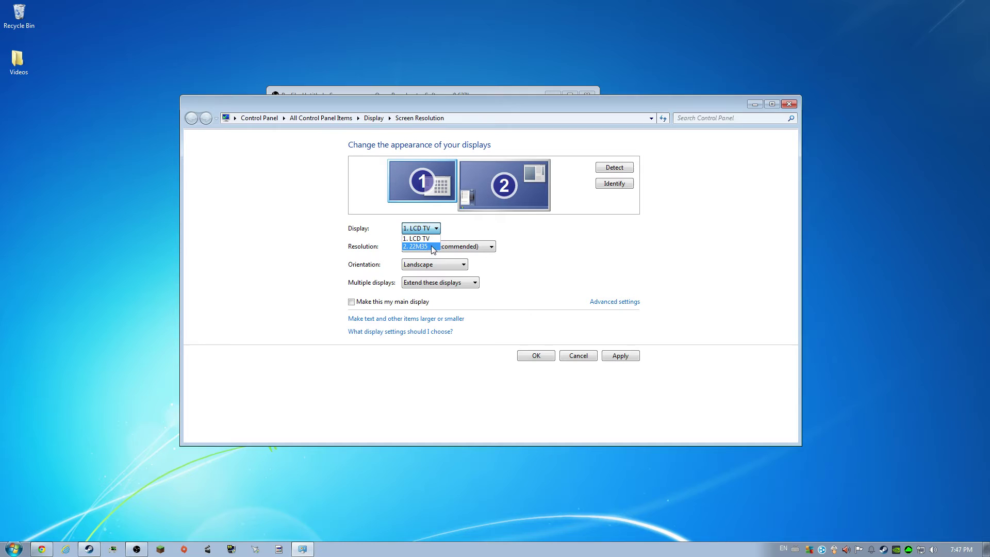
click(433, 247)
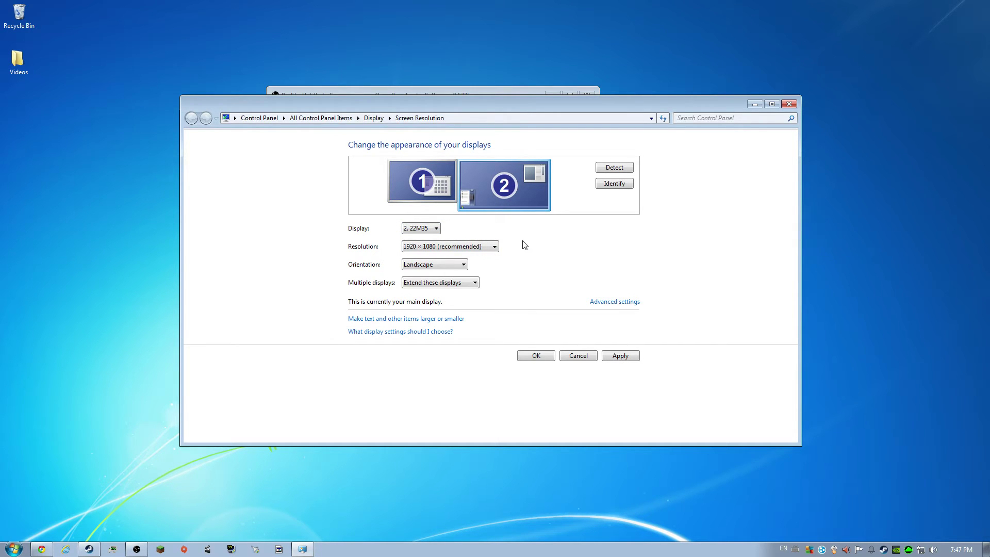
click(484, 247)
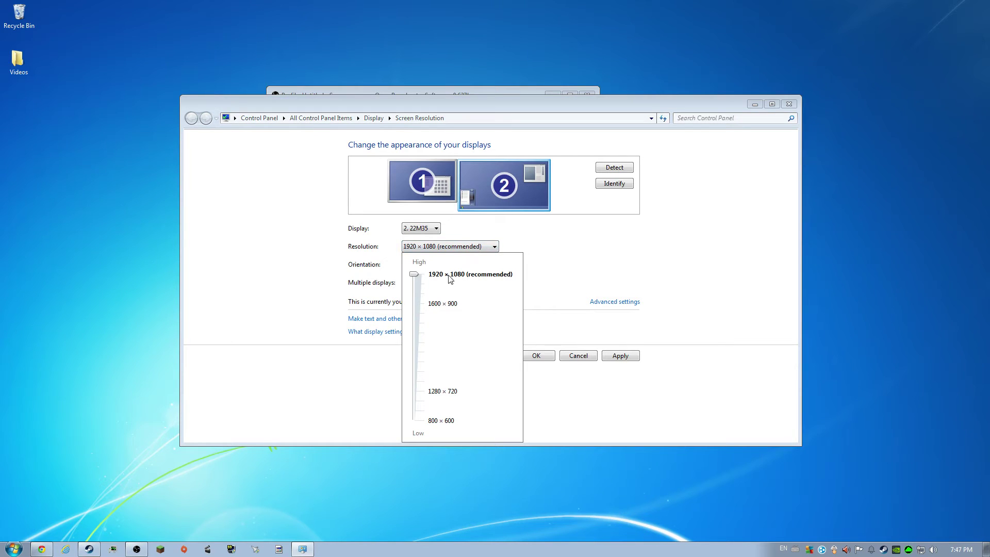
click(455, 306)
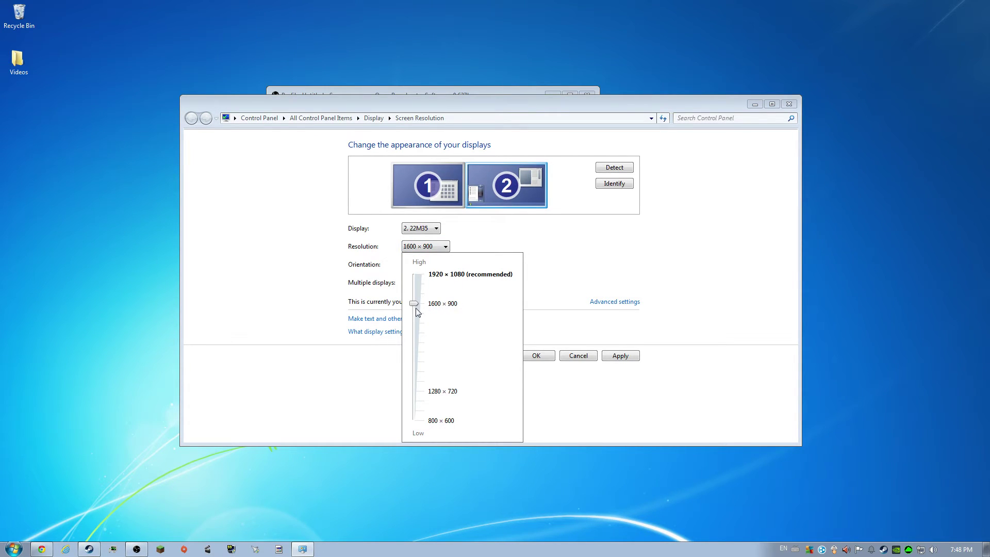
drag(414, 310, 414, 320)
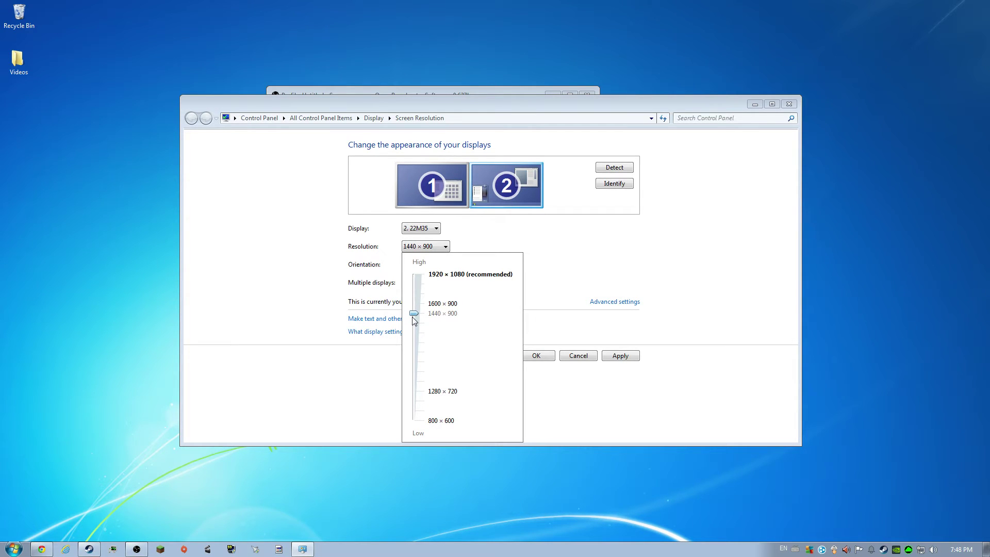
drag(414, 320, 419, 276)
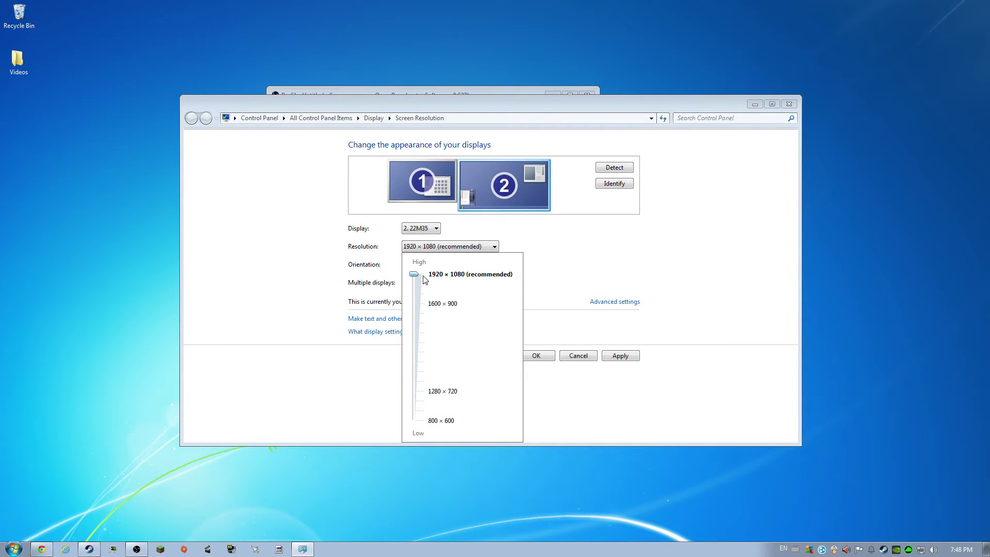
click(569, 294)
Leave the 22M35 at 1920 × 1080 and return to the LCD TV display.
click(428, 248)
click(537, 283)
scroll(425, 231, up, 1)
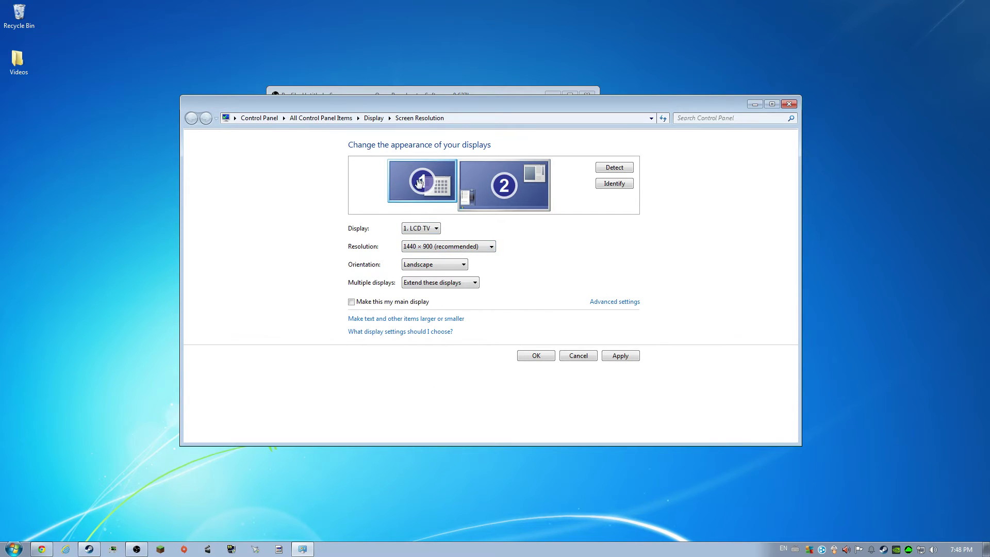
click(425, 247)
click(526, 340)
click(579, 359)
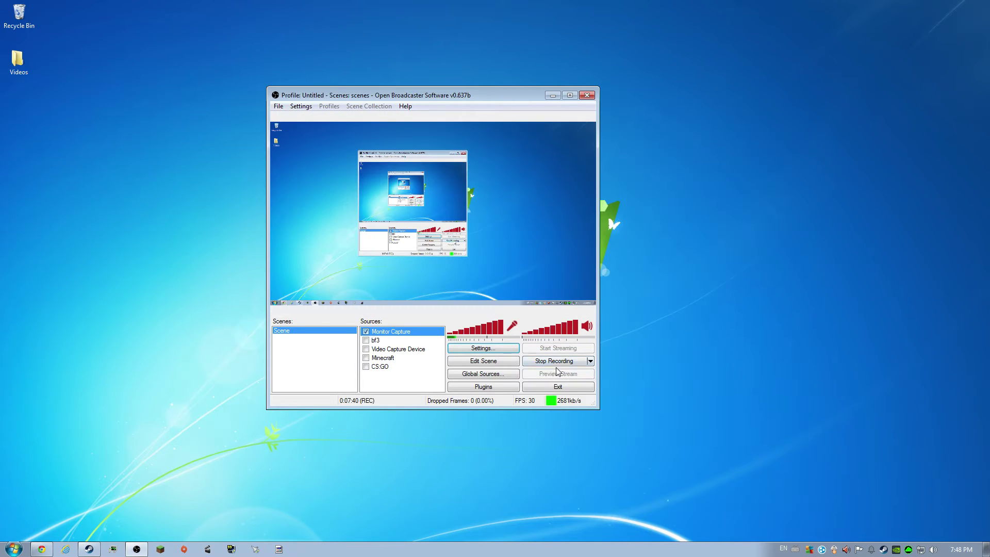
click(492, 349)
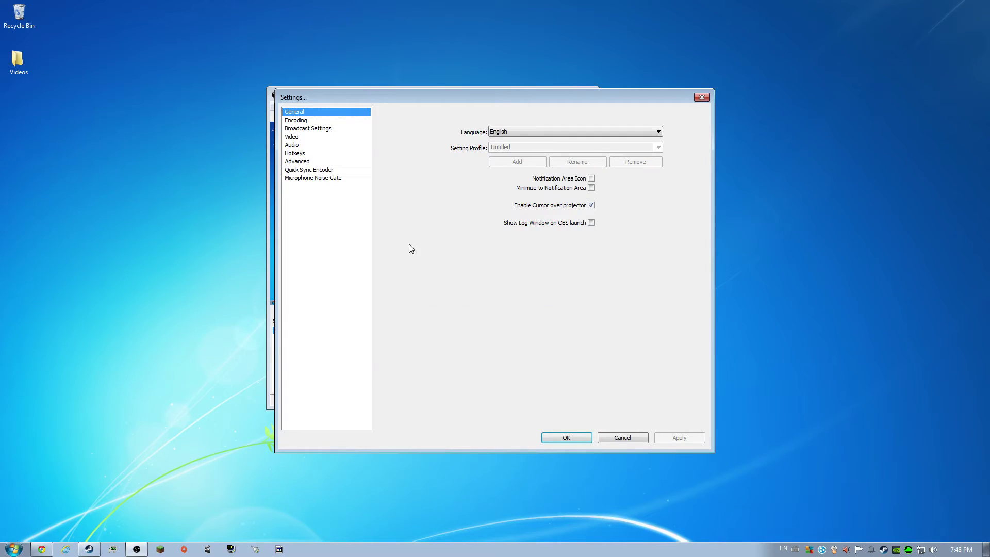
click(296, 138)
click(539, 185)
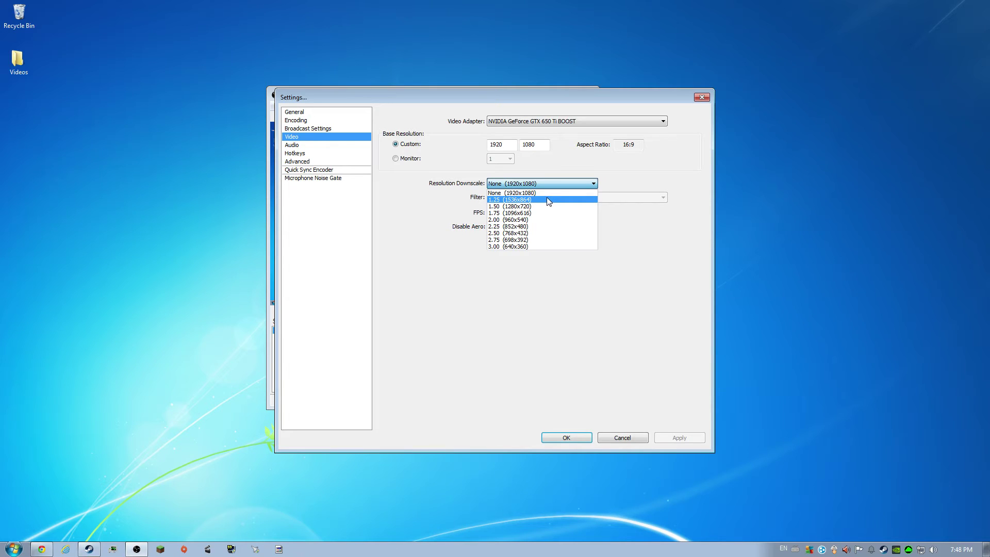
click(661, 303)
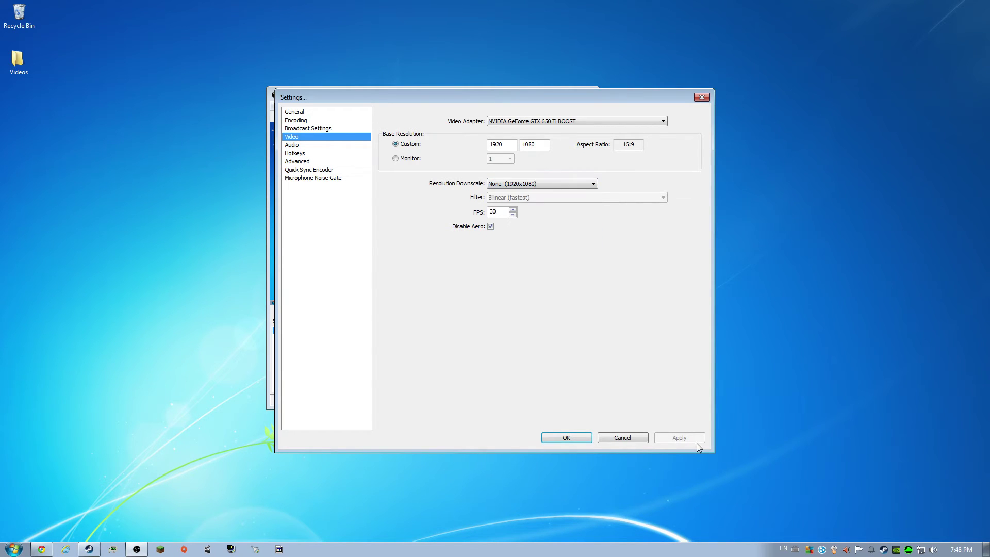
click(638, 440)
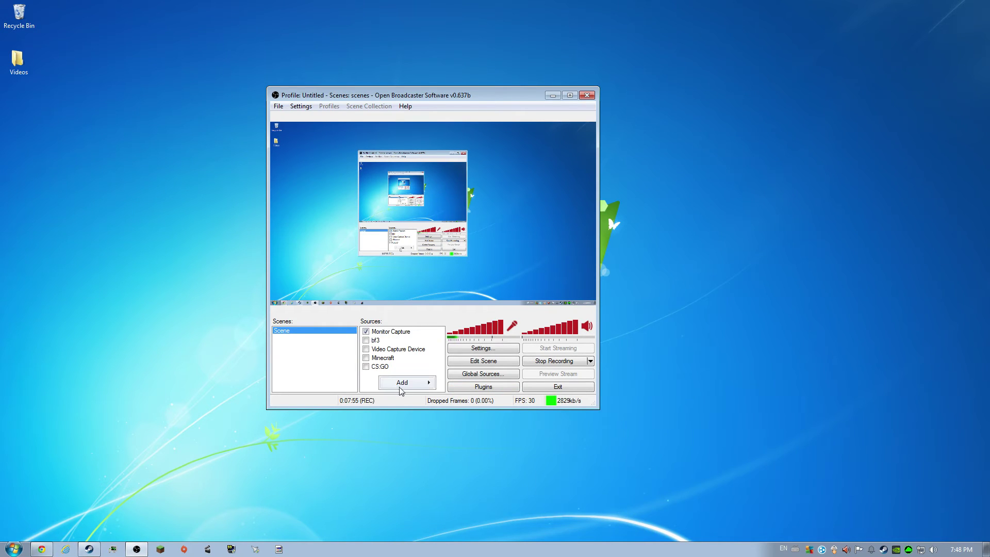
Delete the existing Minecraft source from the scene.
click(401, 391)
click(383, 357)
right_click(384, 357)
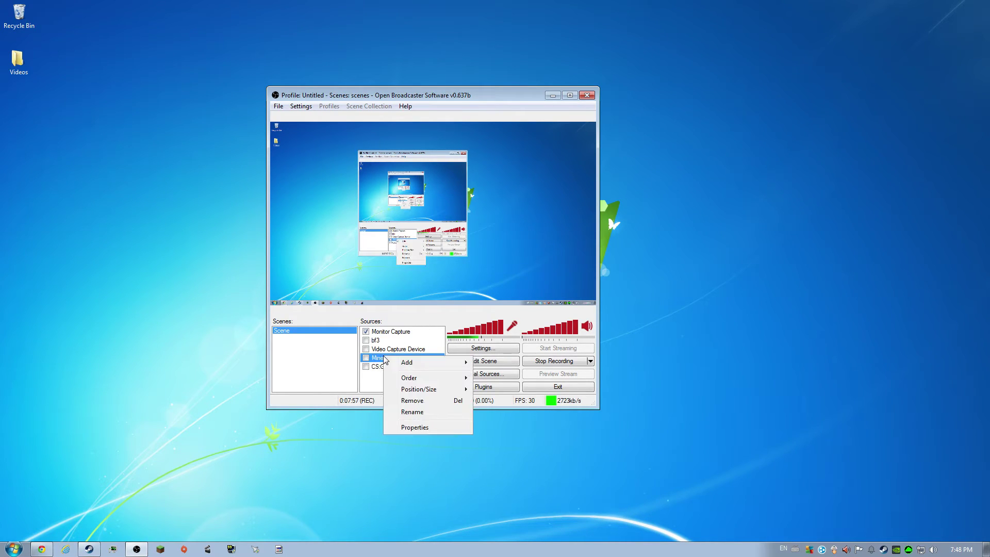
click(412, 401)
click(506, 311)
Add a new Game Capture source named 'Minecraft'.
right_click(400, 379)
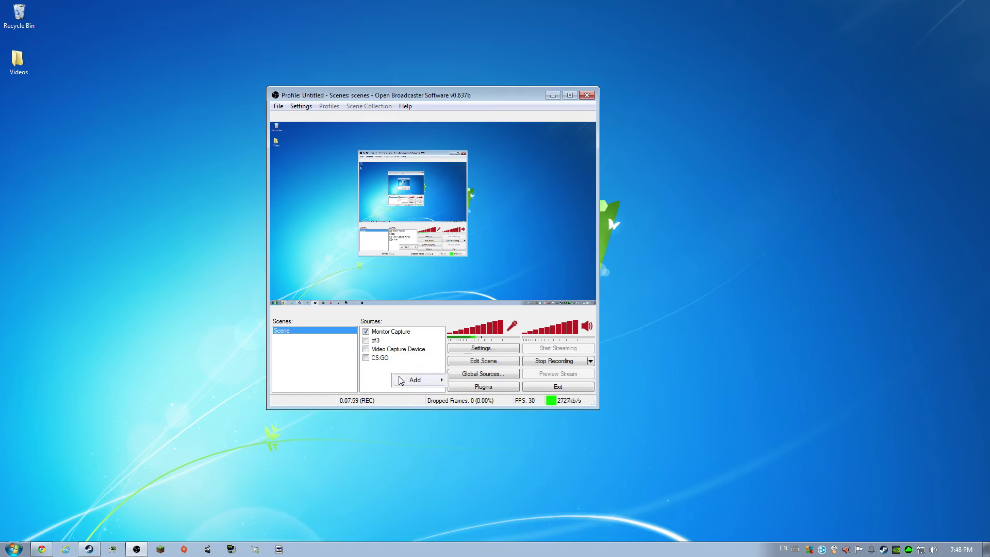
mouse_move(402, 380)
click(481, 448)
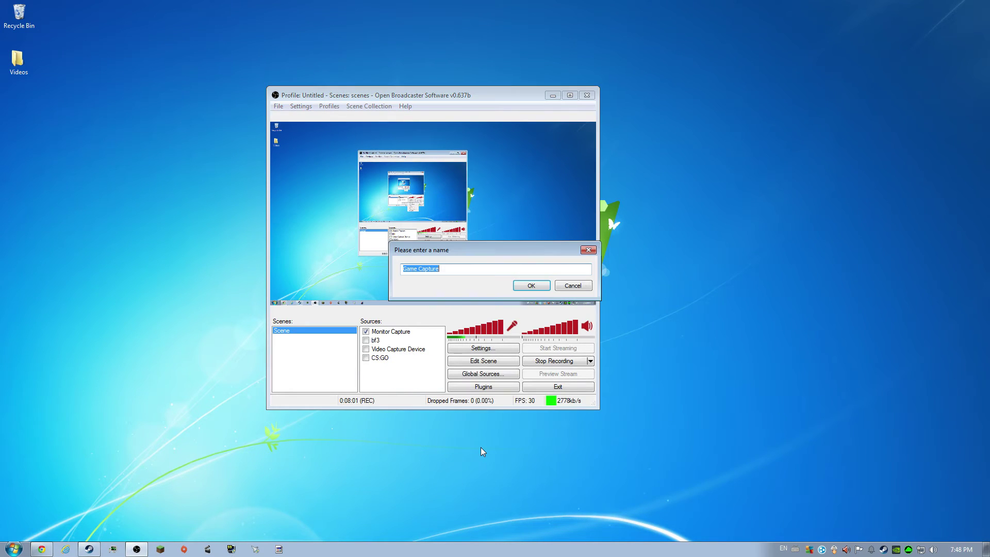
text(Mine)
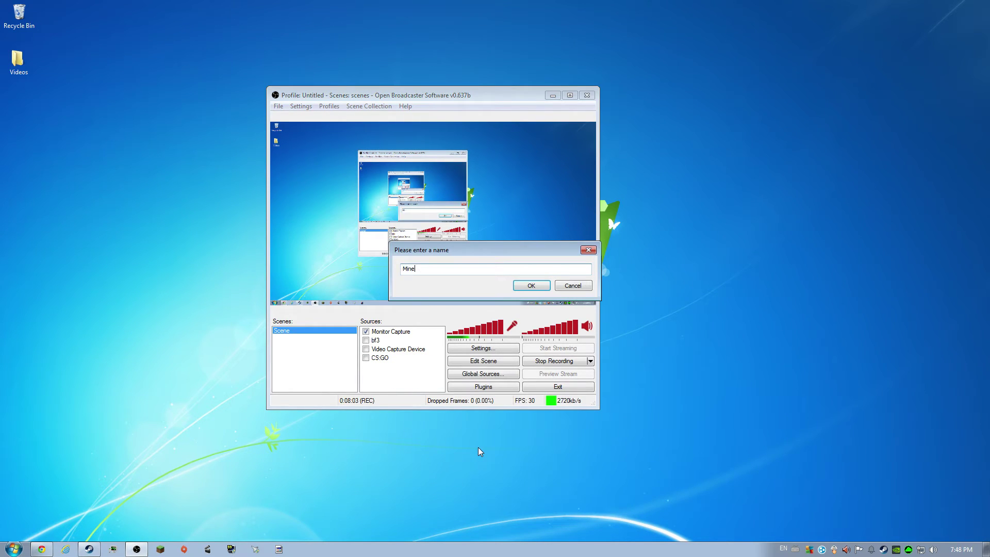
text(craft)
key(Return)
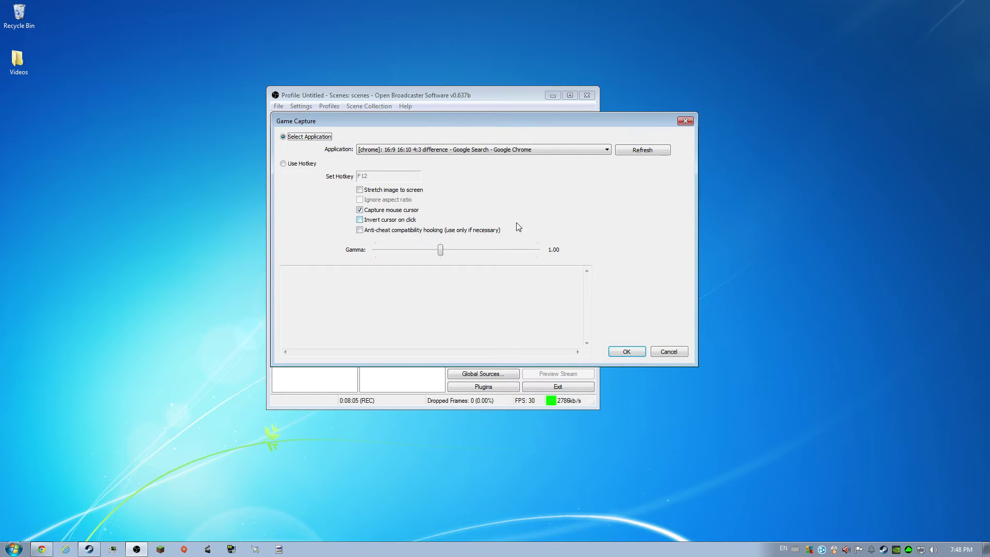
Browse the capturable applications, start the Minecraft Launcher, and return to the capture settings.
click(461, 150)
click(457, 157)
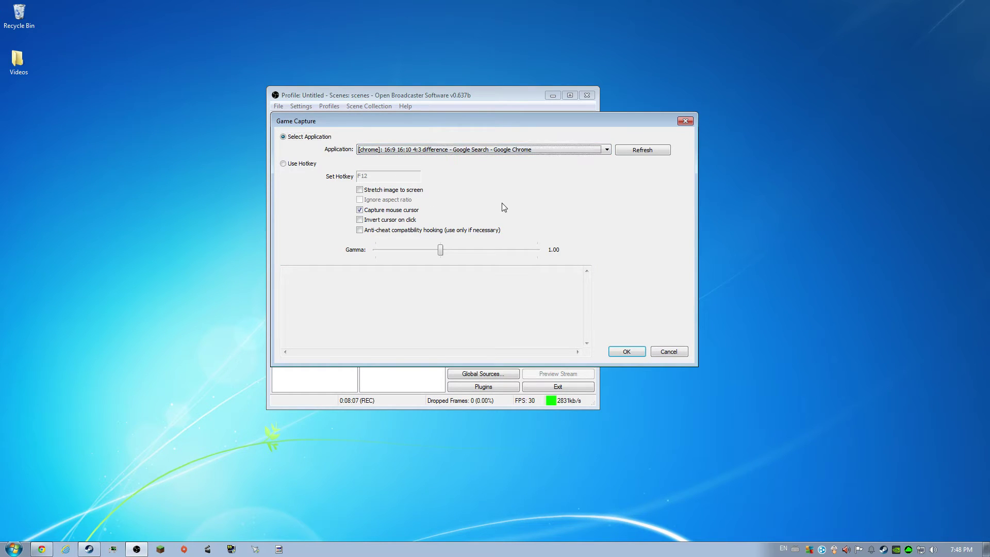
click(288, 466)
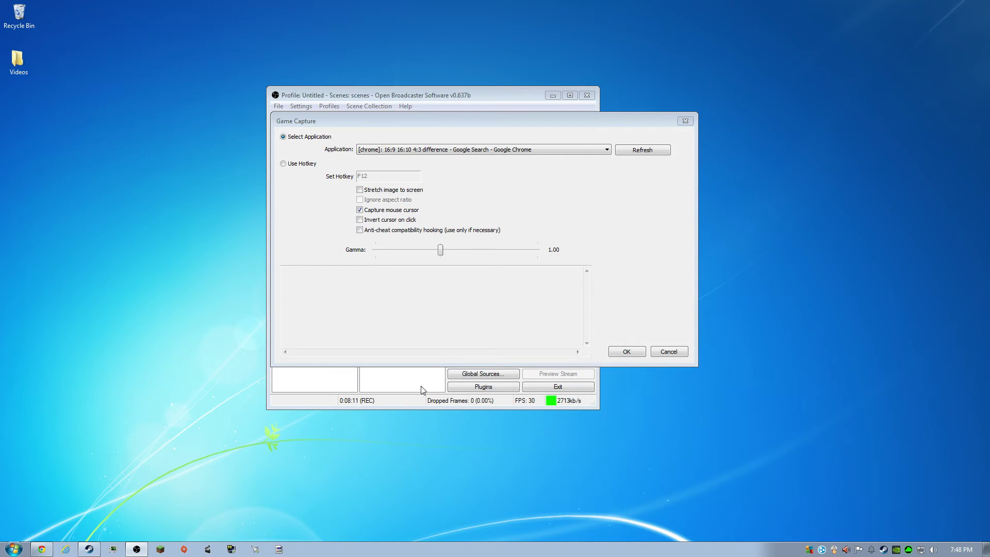
click(487, 126)
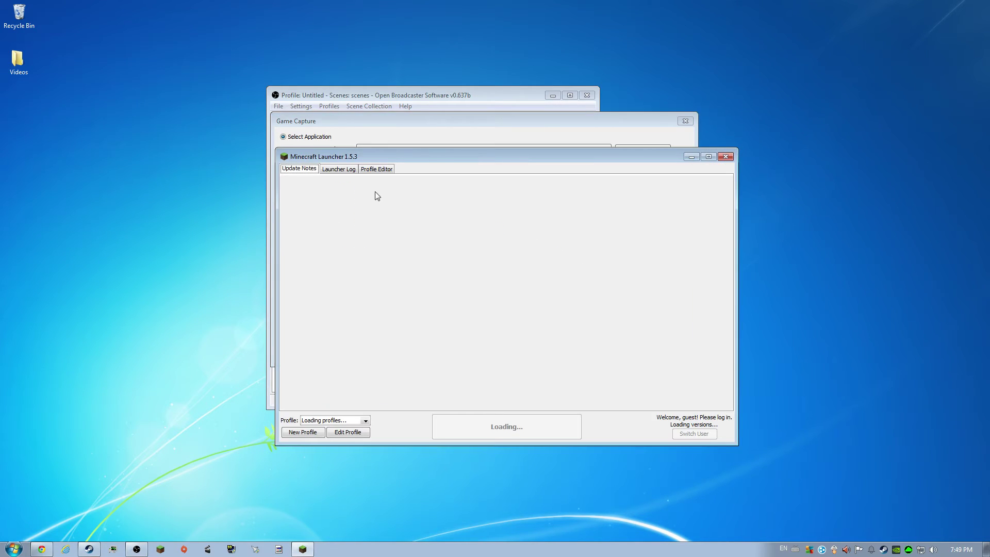
Launch Minecraft 1.8.1-pre4 from the launcher's loaded profile.
click(450, 139)
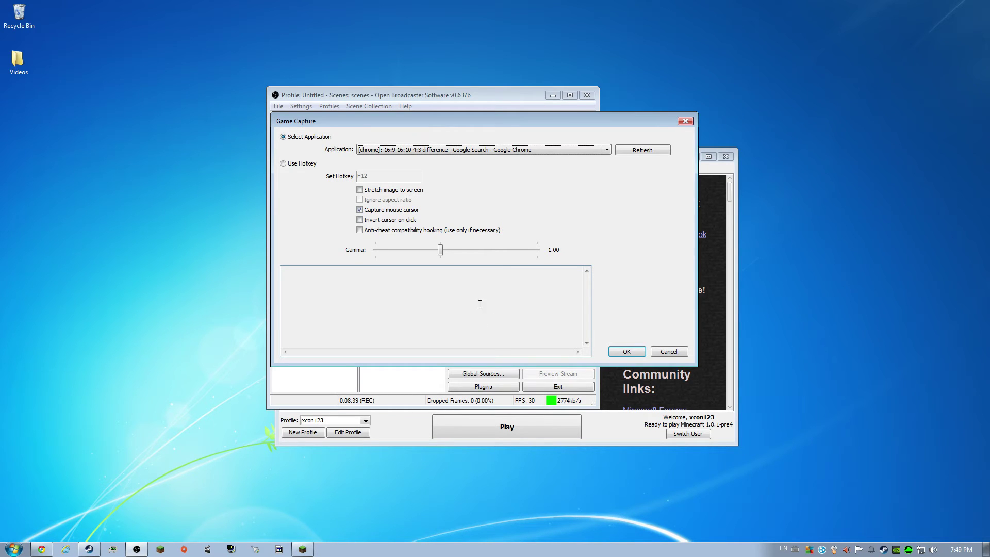
click(621, 431)
click(542, 427)
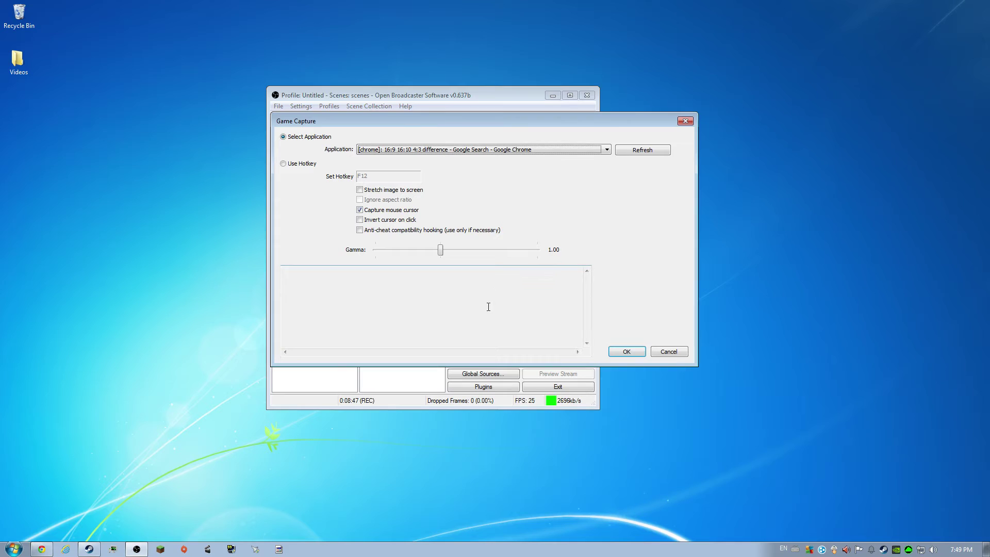
Refresh the Game Capture application list to find the [javaw] Minecraft 1.8.1-pre4 window.
click(608, 151)
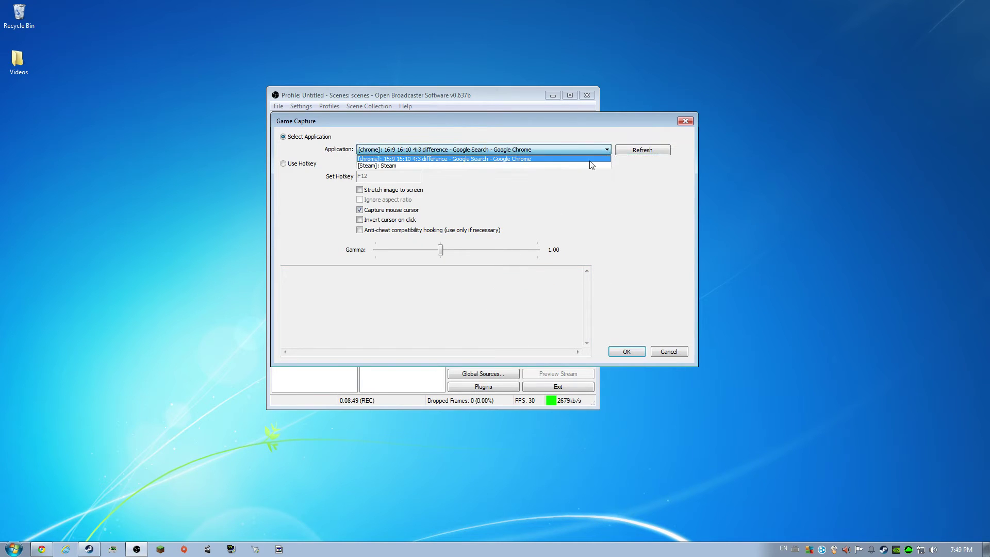
click(639, 154)
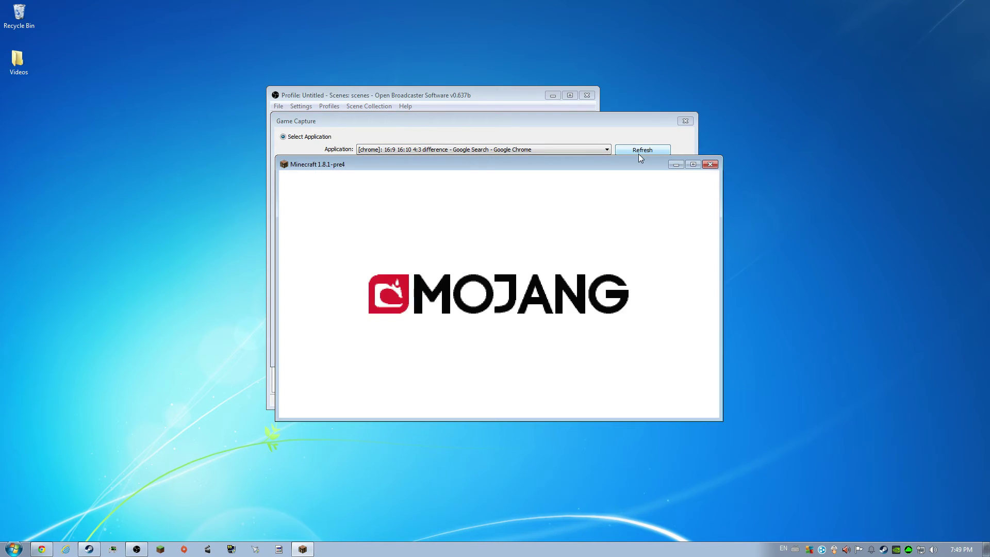
click(639, 153)
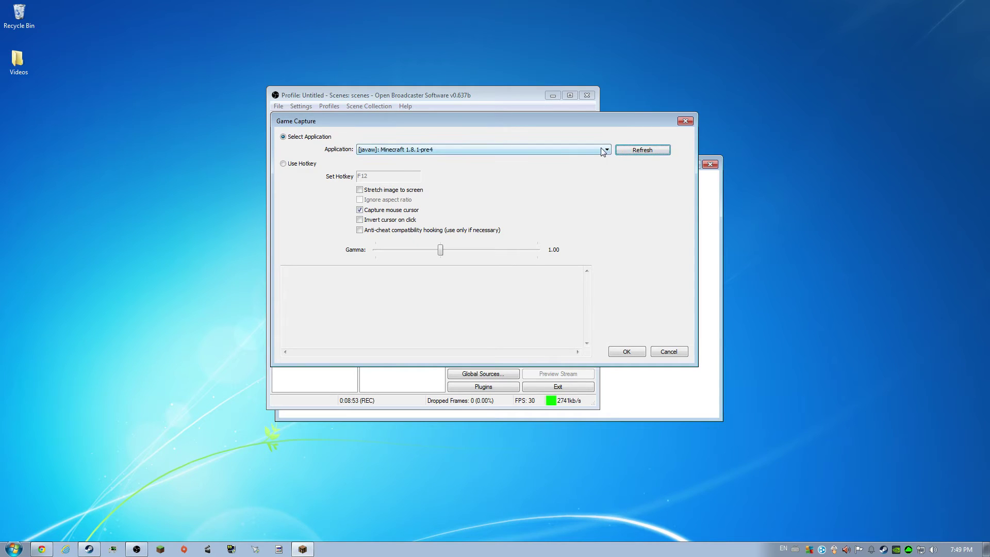
click(605, 150)
Capture the javaw Minecraft window and load the saved creative world from Singleplayer.
click(574, 160)
click(628, 353)
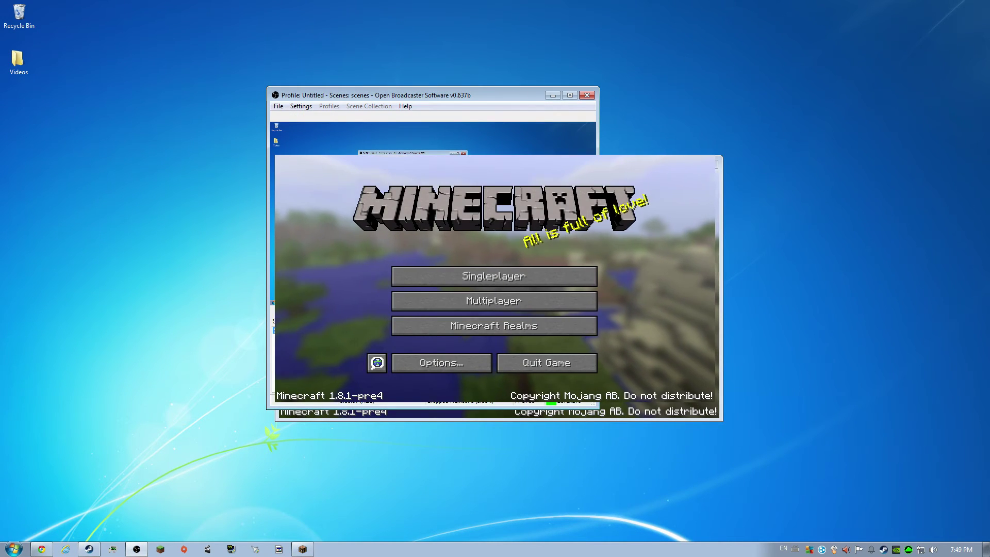
click(539, 279)
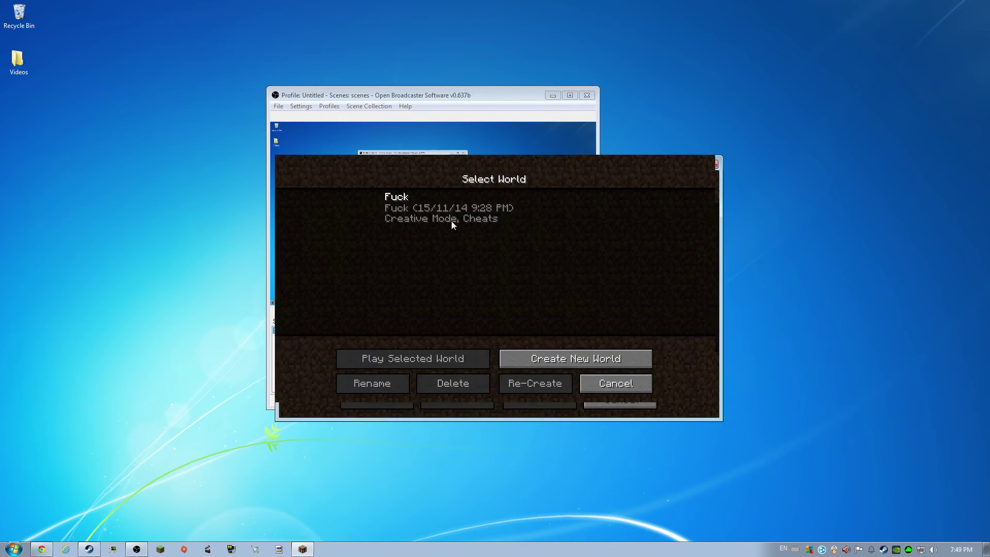
double_click(427, 205)
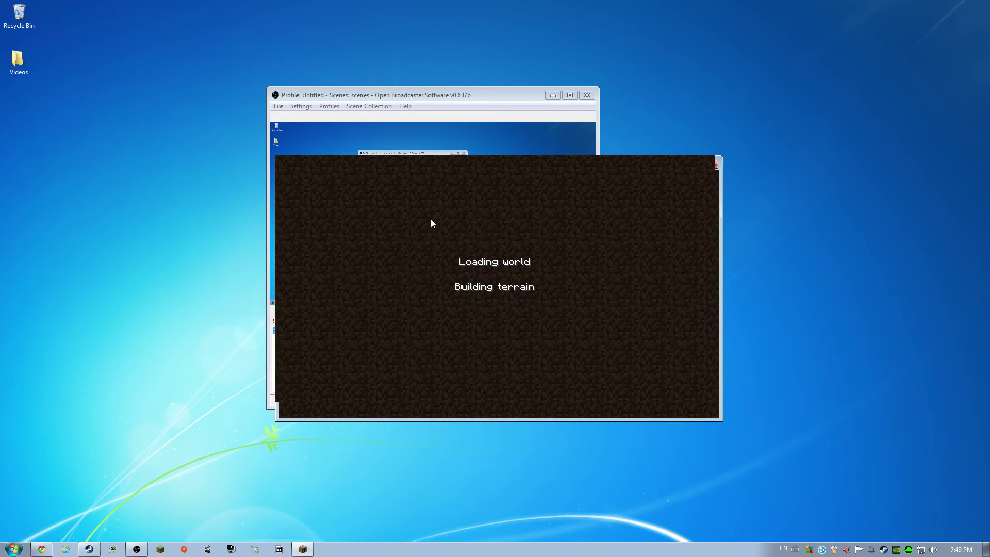
click(428, 91)
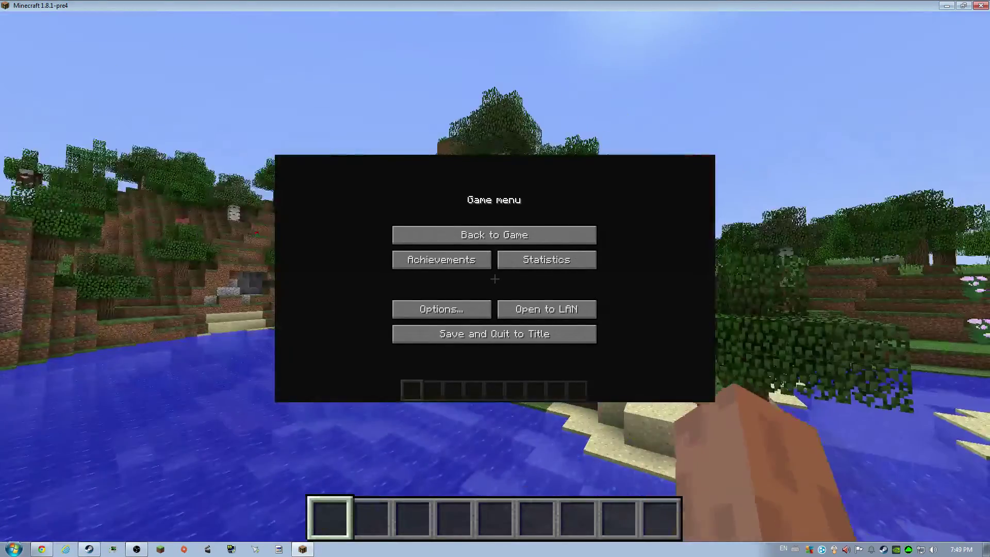
Resume play and show the F3 debug overlay reporting a 1920x1028 display.
key(Escape)
mouse_move(496, 278)
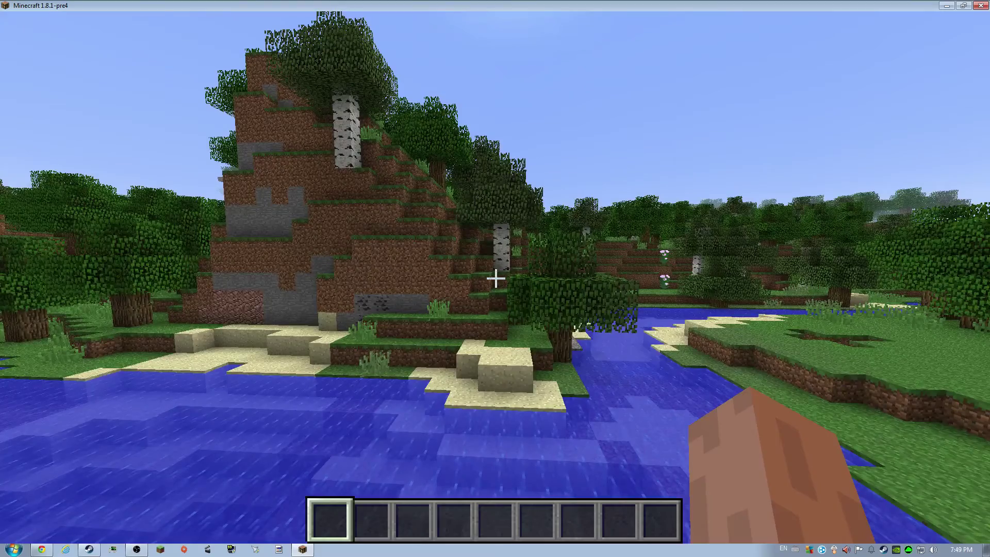
key(e)
key(e)
key(F3)
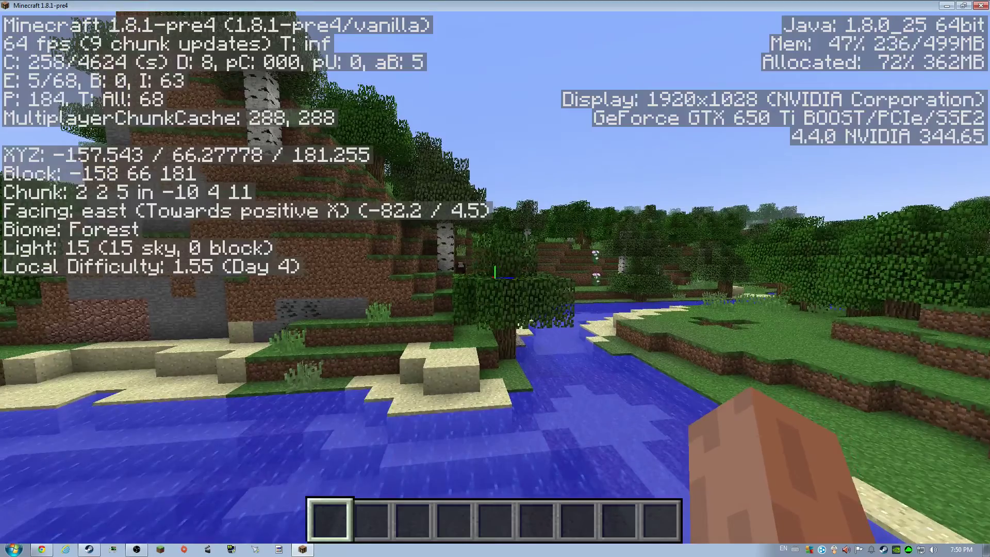
Toggle the creative inventory to release the mouse, then minimize Minecraft.
key(e)
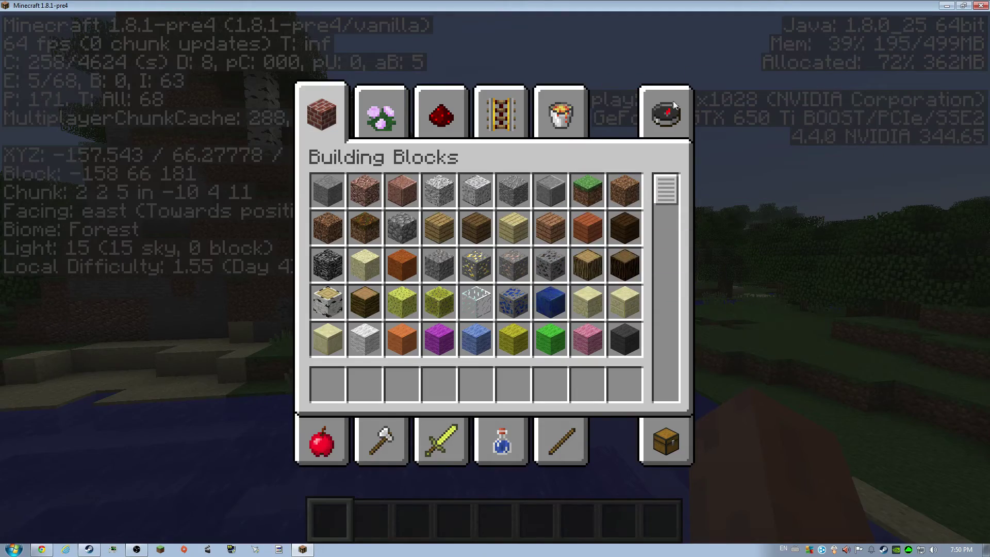
key(e)
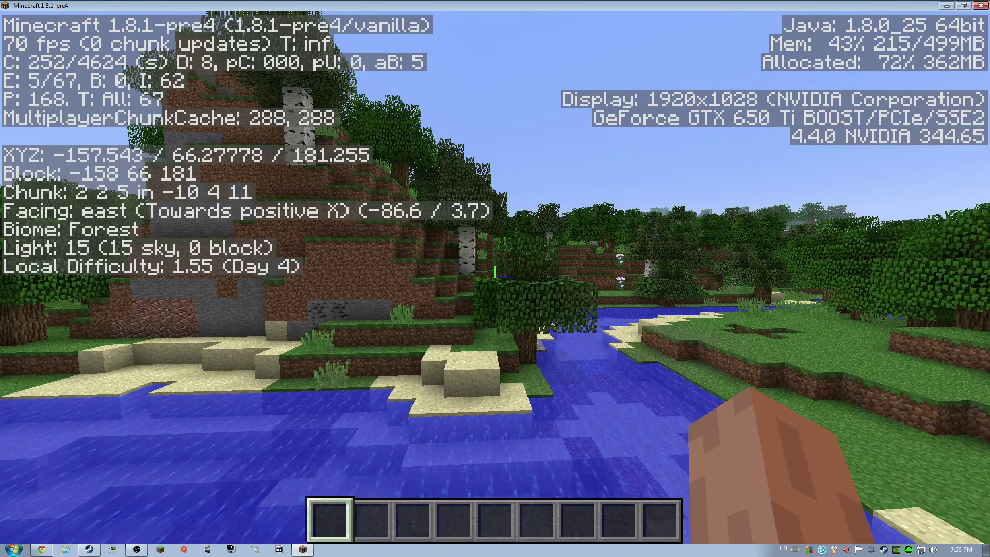
key(e)
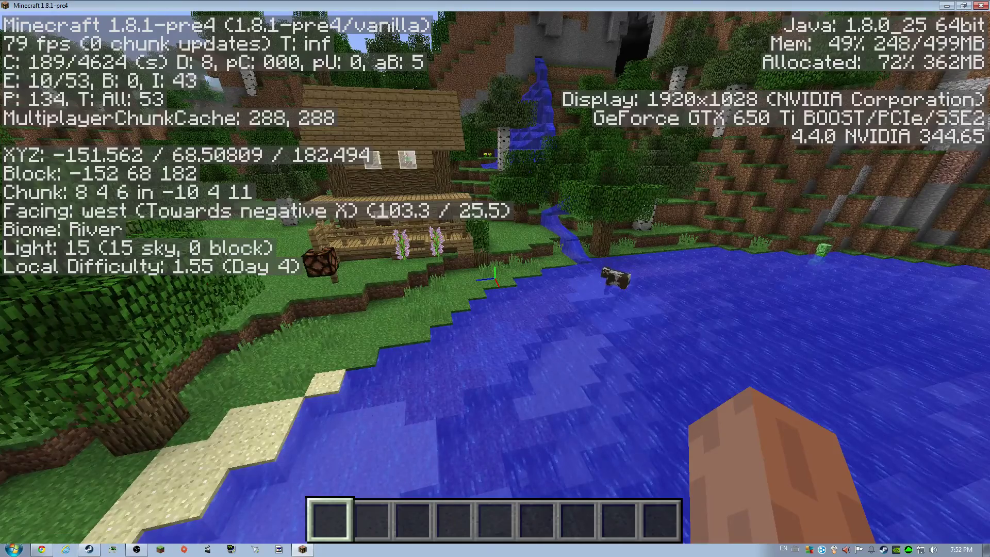
key(e)
key(e)
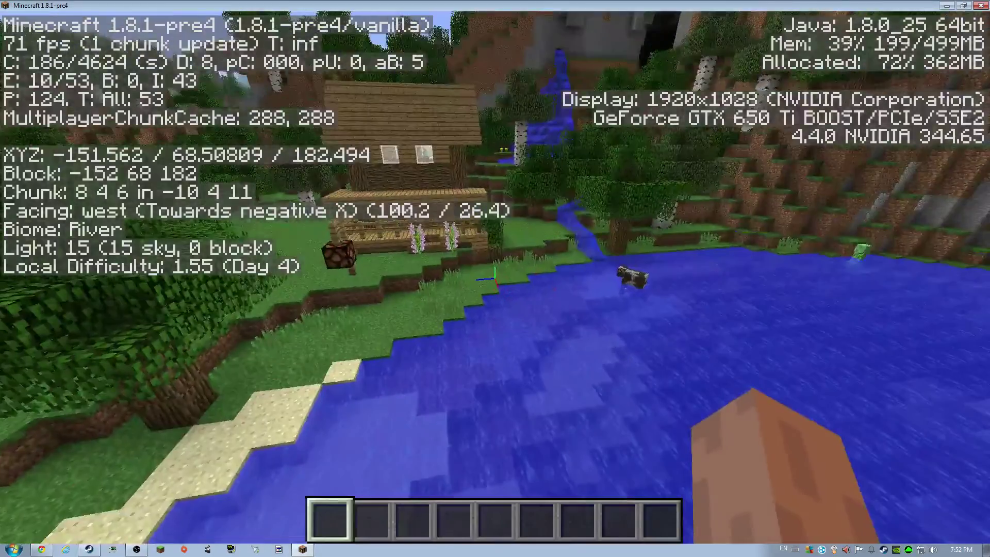
key(e)
click(947, 5)
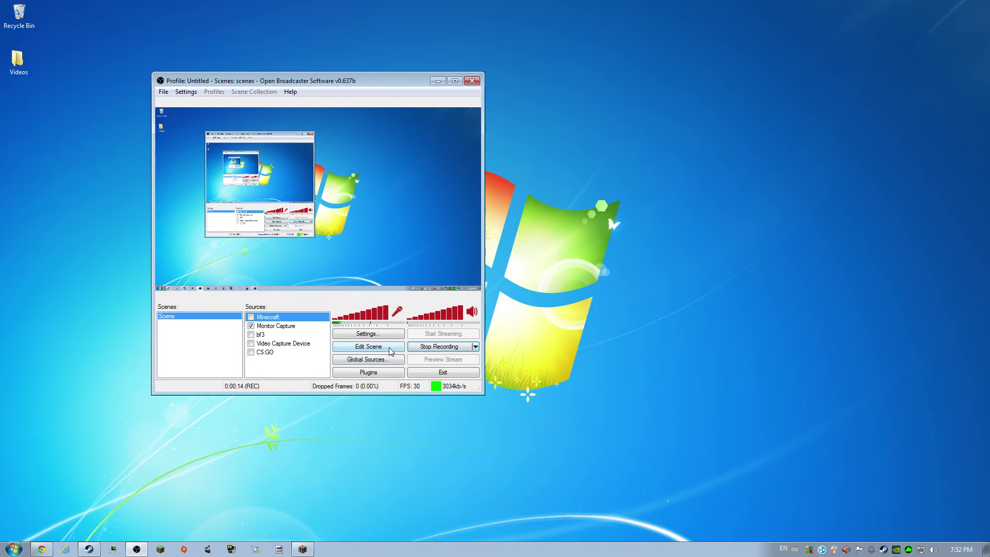
Check the OBS Video settings page and close it without changes.
click(379, 336)
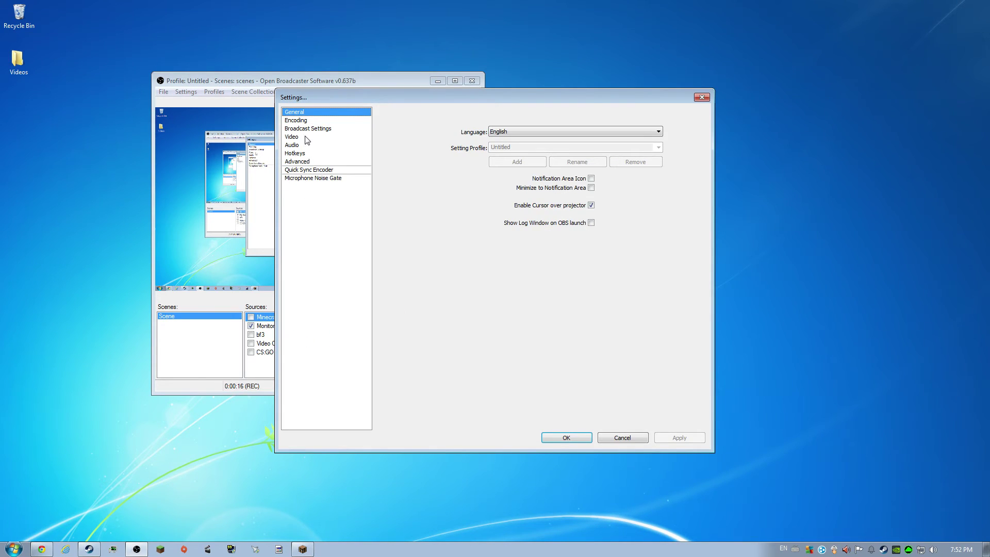
click(292, 136)
click(702, 97)
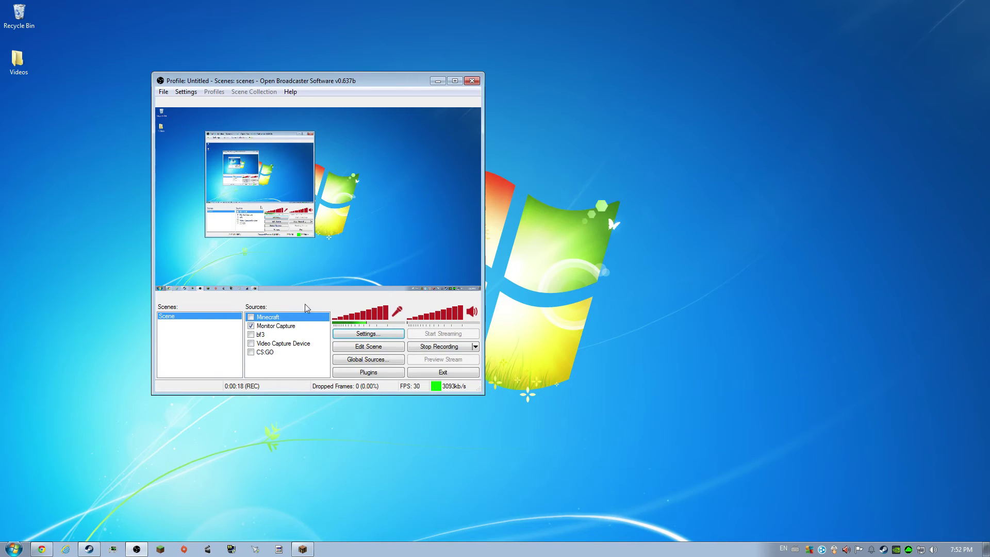
Reopen the Minecraft source's Game Capture properties, drag them right, and open Screen Resolution.
right_click(272, 320)
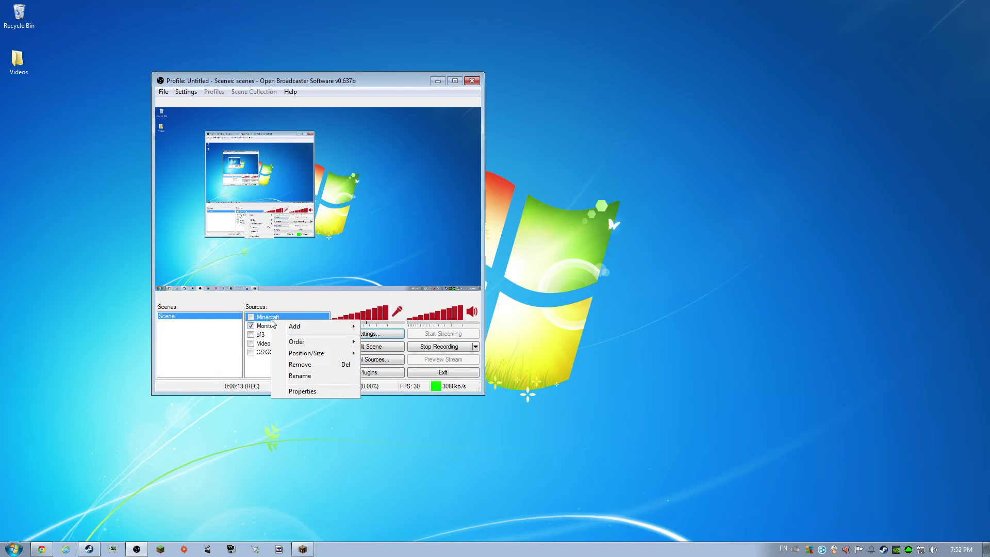
click(302, 391)
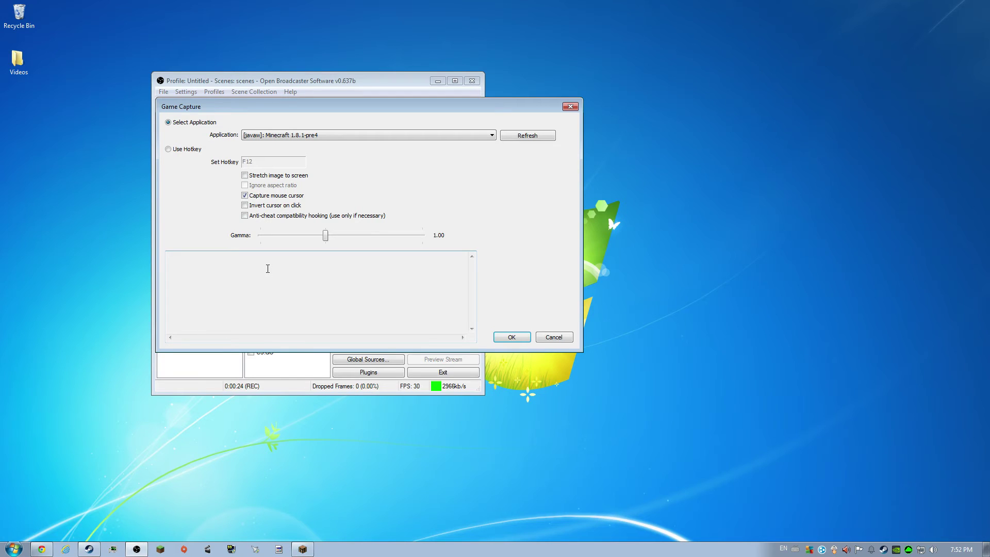
drag(330, 111, 685, 134)
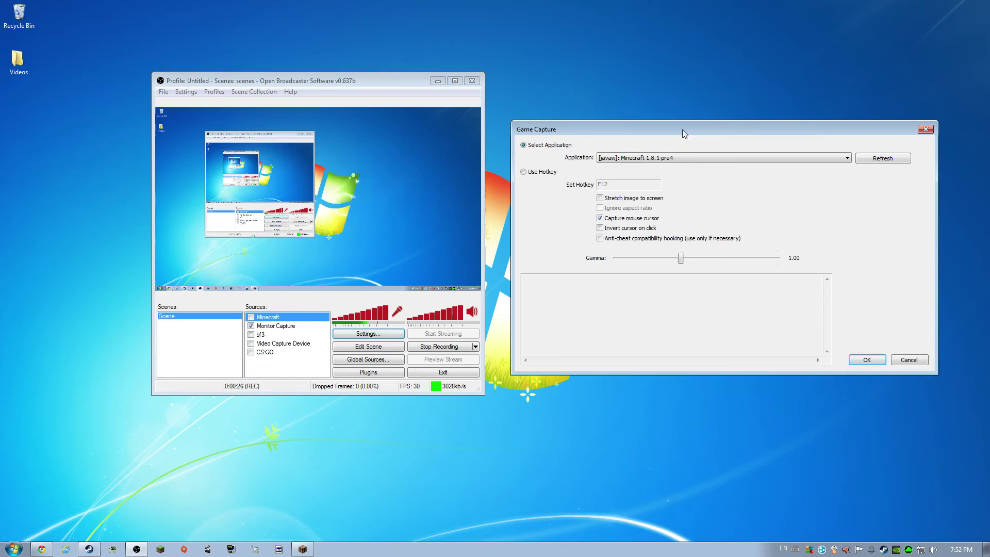
right_click(330, 412)
click(355, 382)
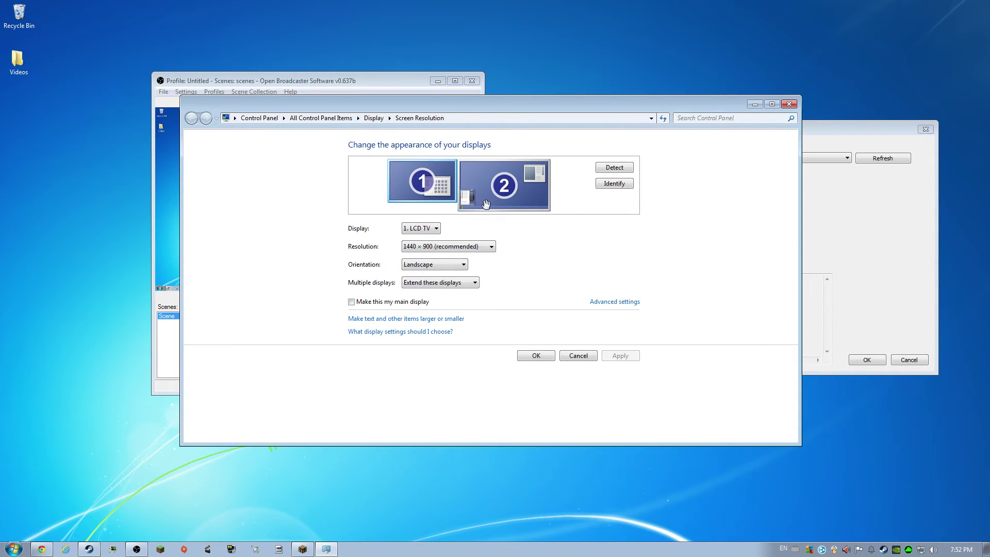
Select the second 1920x1080 monitor and open its resolution list.
click(486, 205)
click(452, 250)
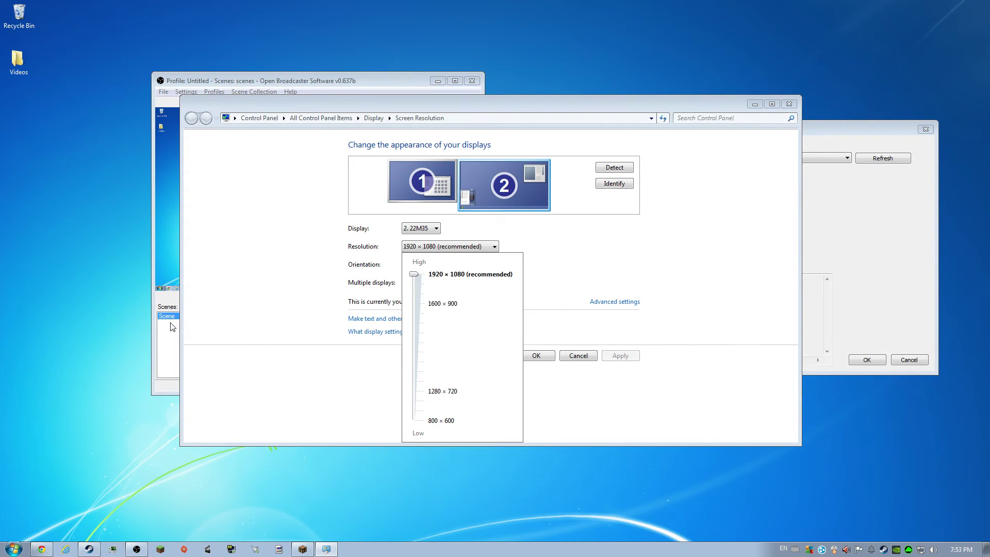
click(168, 338)
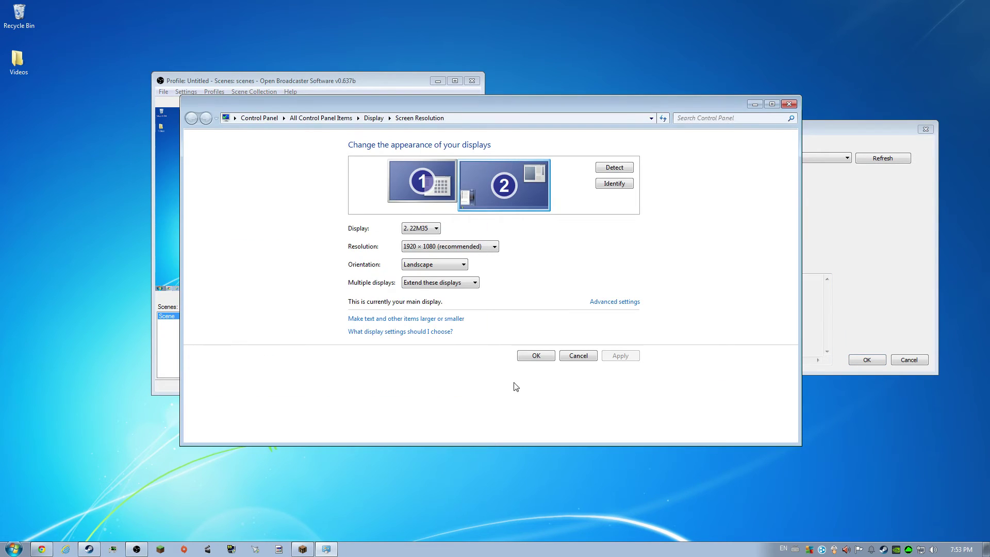
click(516, 388)
click(451, 247)
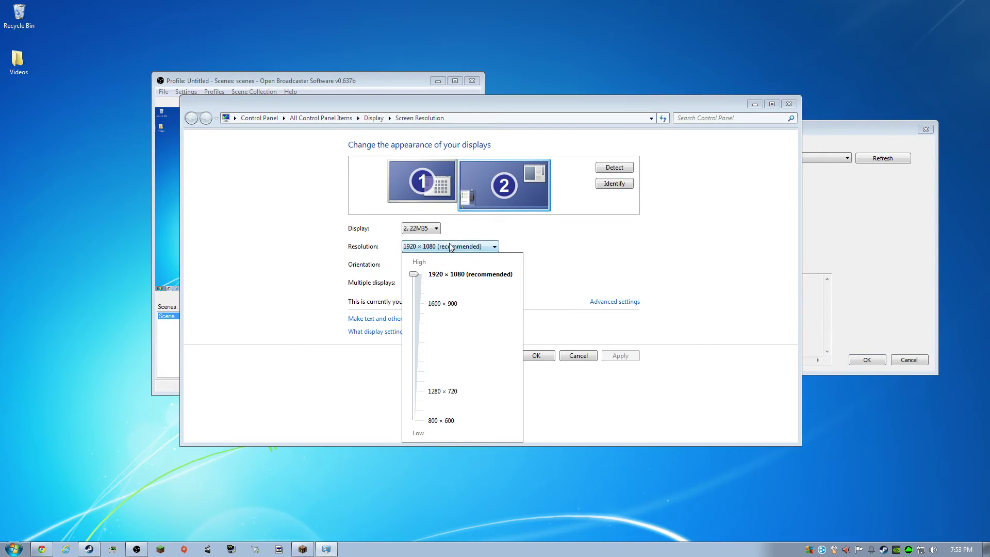
Try 1680×1050, 1600×900, 1440×900 and 1360×768, then keep 1920×1080 and apply.
click(421, 283)
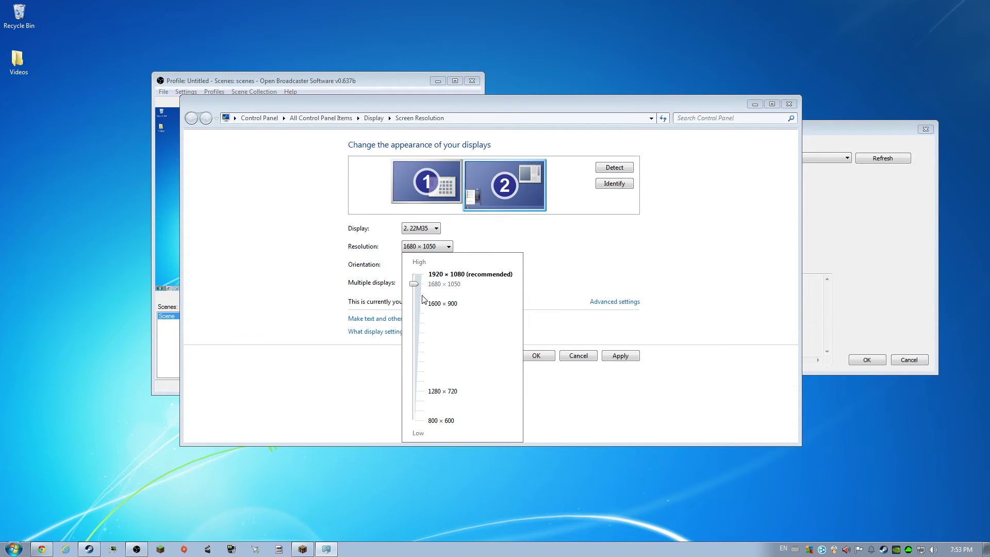
click(437, 304)
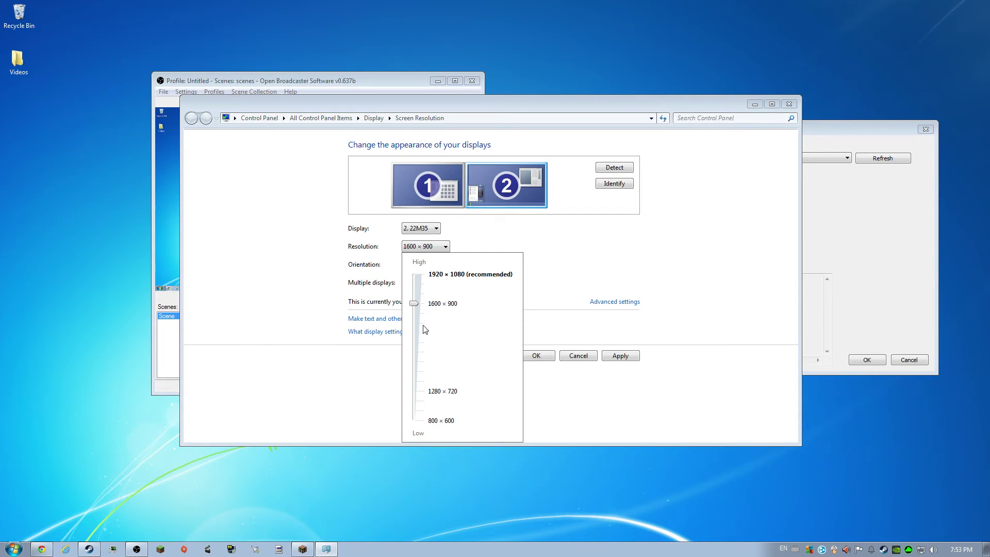
click(419, 323)
drag(418, 322, 427, 278)
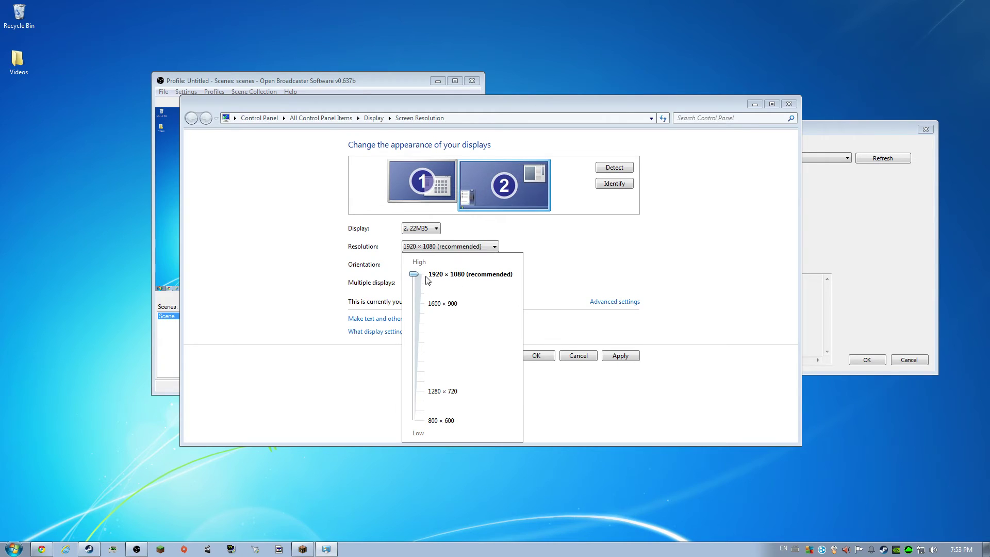
click(576, 296)
click(435, 252)
click(568, 274)
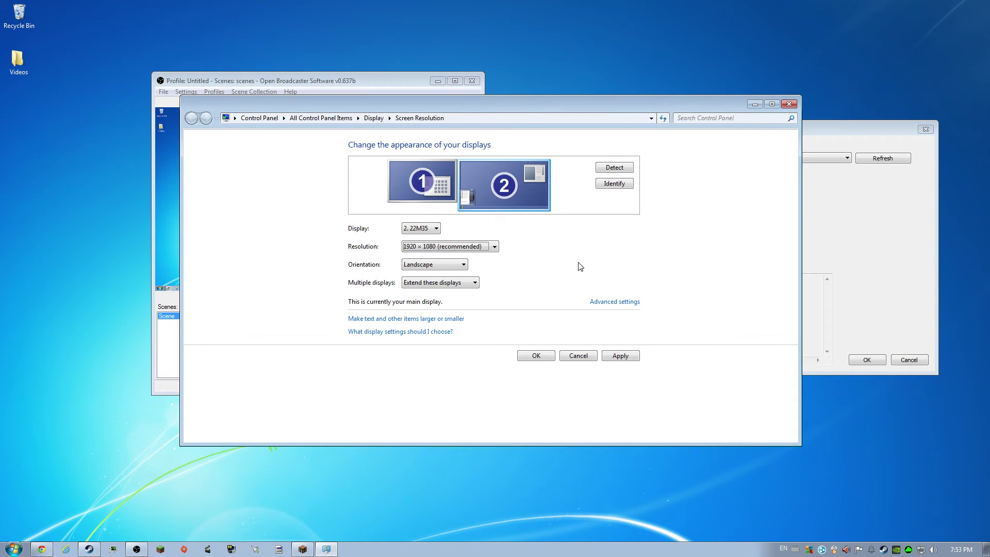
click(541, 360)
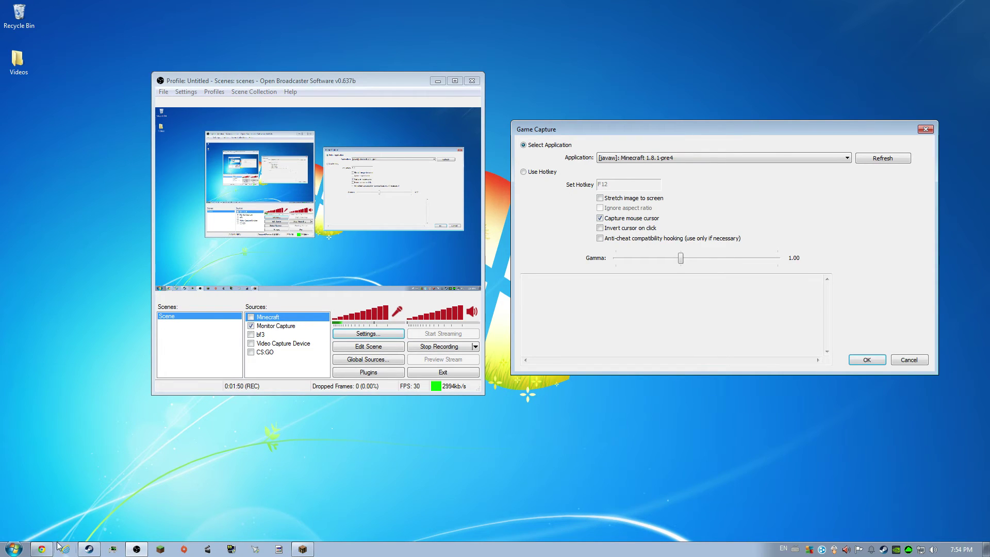
In Chrome, pause the Competitive CS GO - Ep 2 video and open the uploader's channel.
click(41, 549)
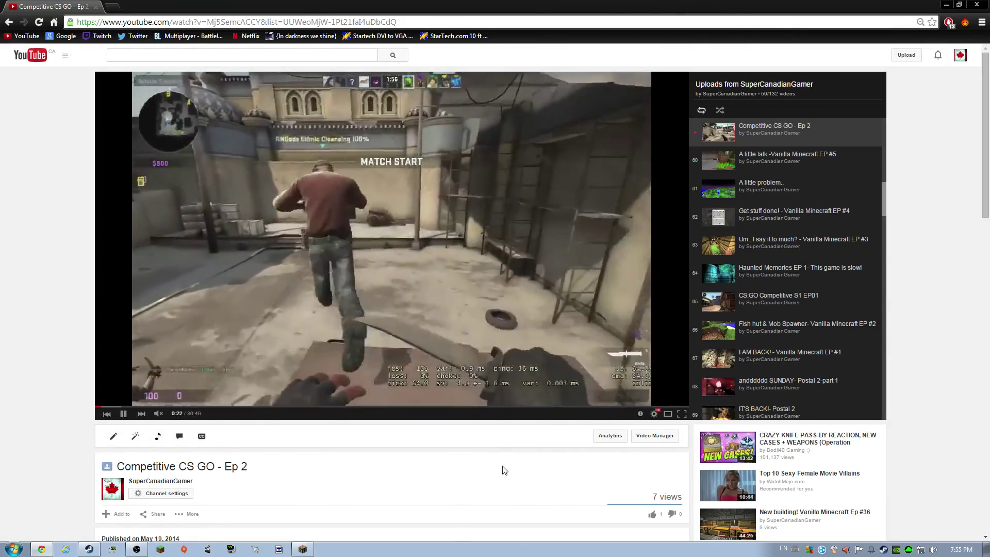
click(447, 385)
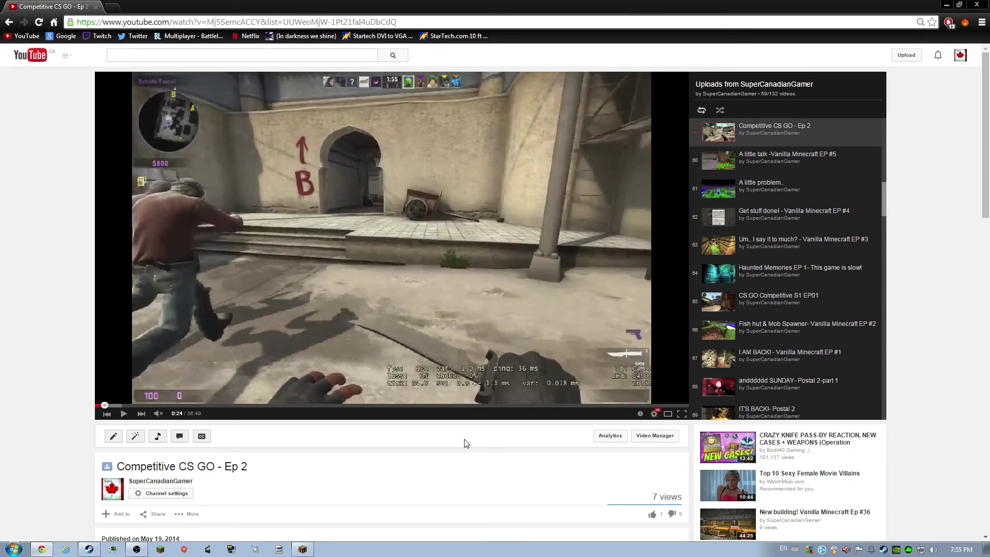
scroll(769, 320, up, 10)
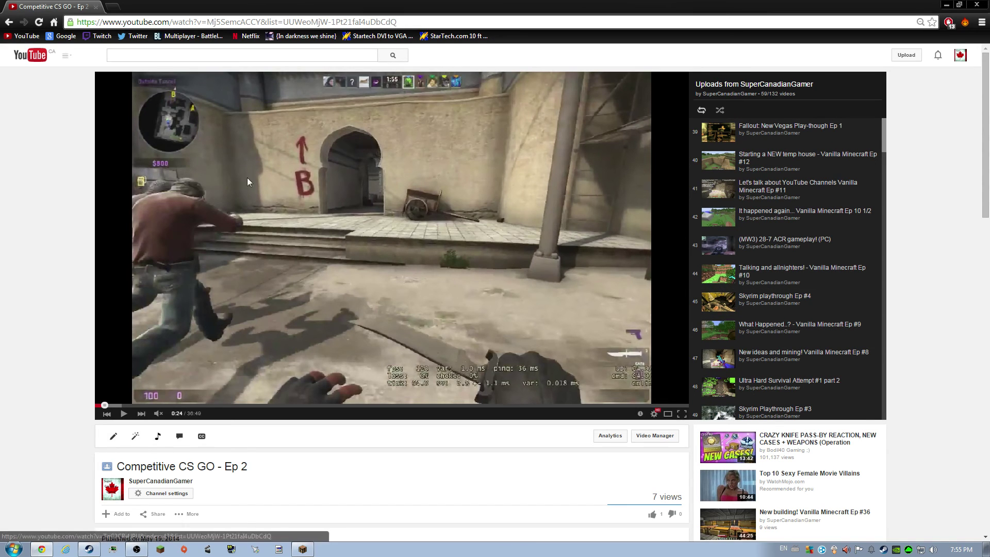
click(161, 482)
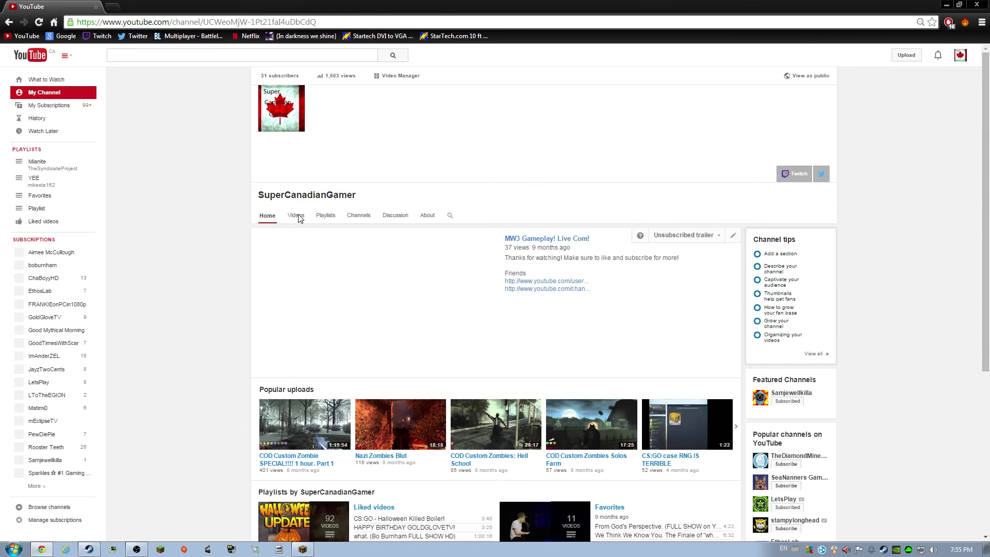
Open the CS:GO | AWP 4K W/ ACE upload from Videos and watch it full screen, then windowed.
click(297, 215)
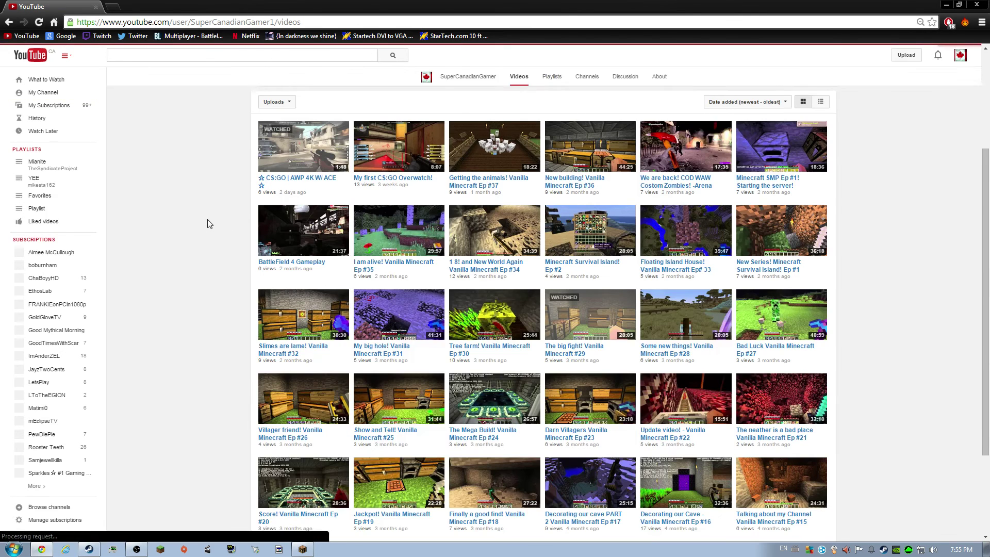
click(282, 161)
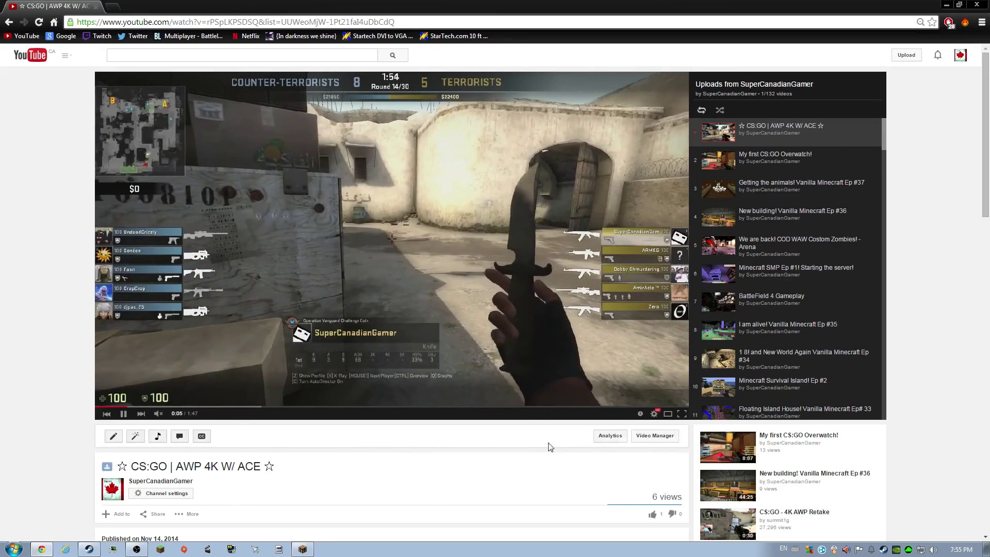
click(682, 413)
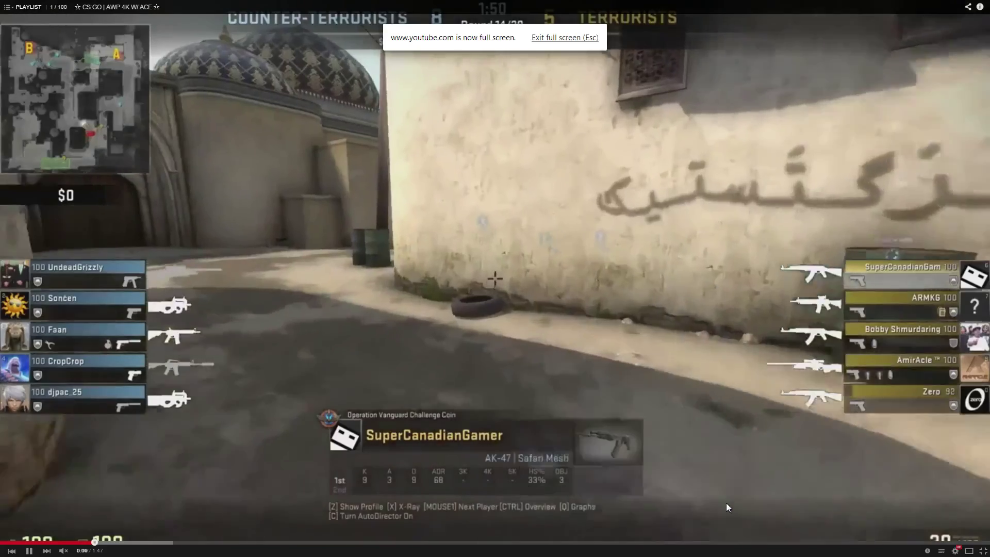
key(Escape)
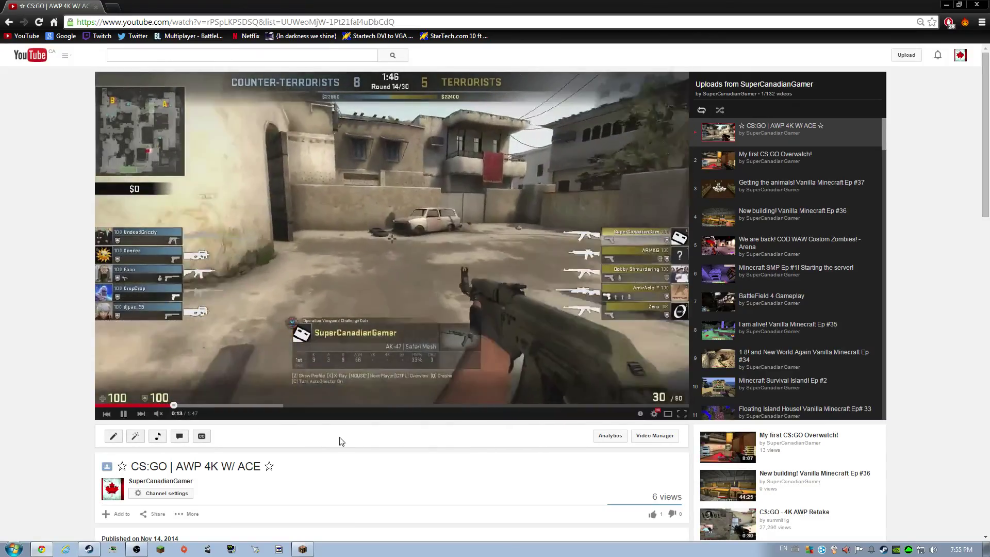
click(322, 345)
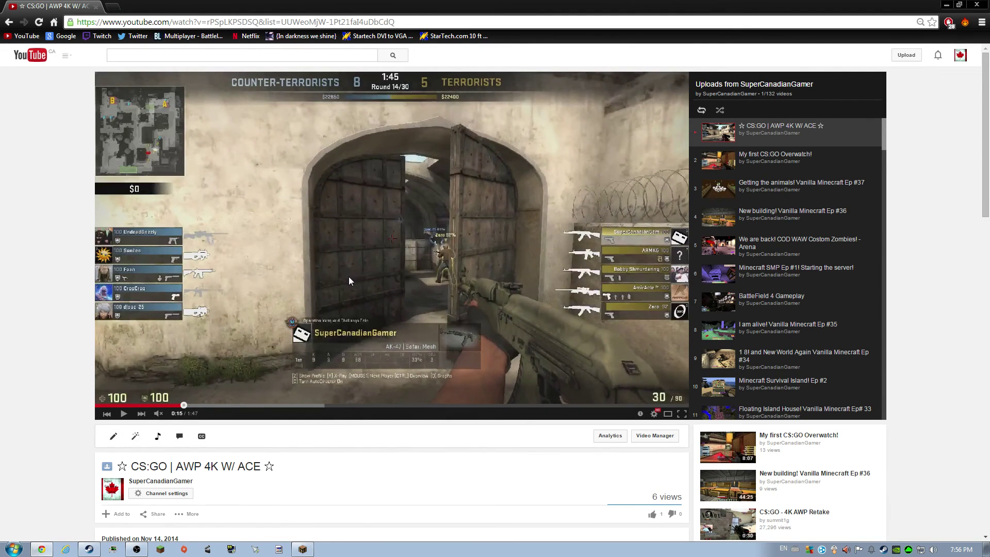
click(345, 305)
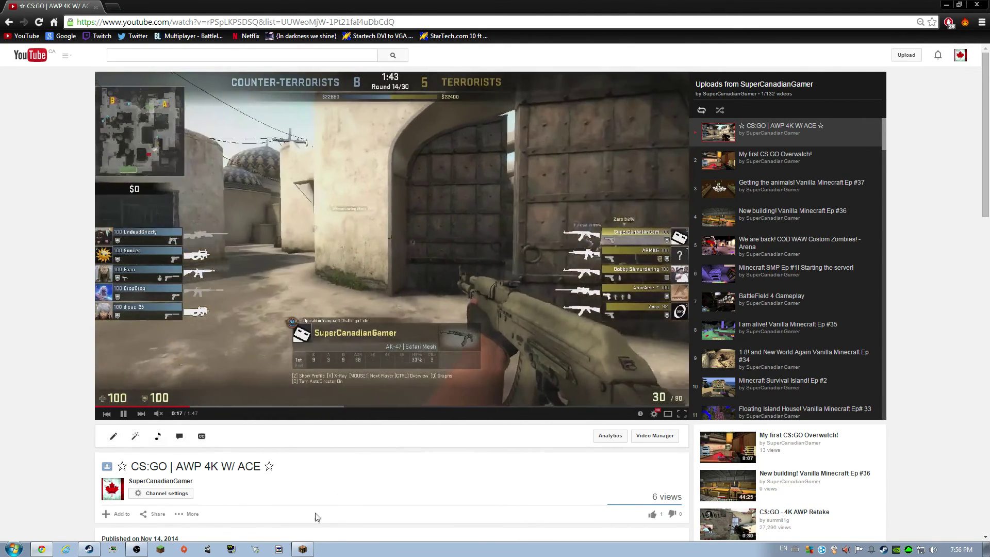
Glance at the Minecraft Launcher and OBS, then seek the video to 0:46 and pause at 0:59.
click(303, 547)
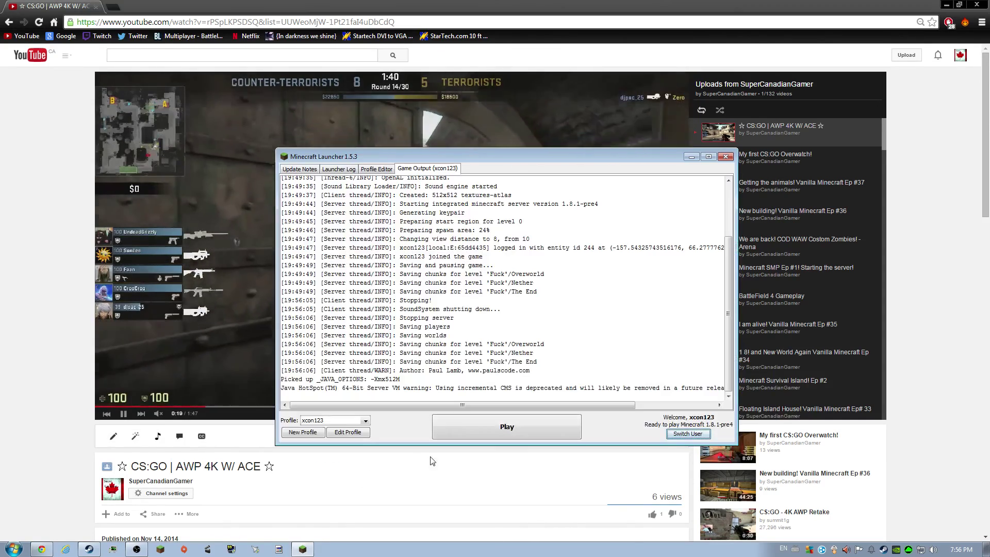
click(432, 462)
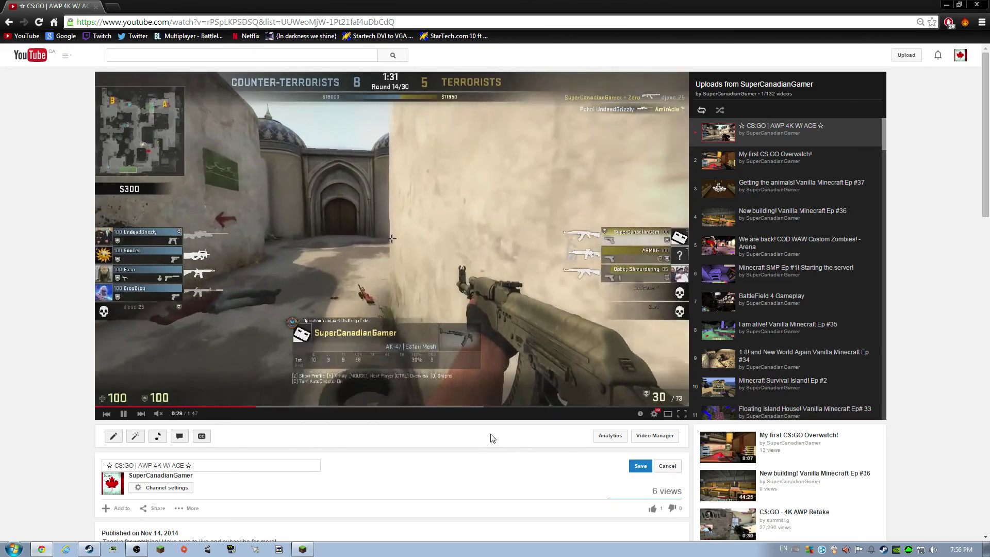
click(139, 550)
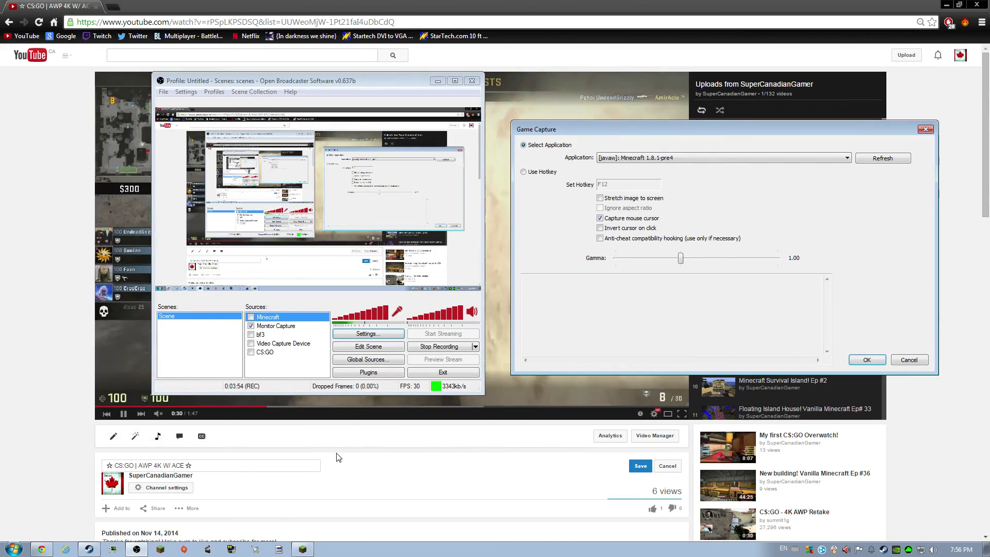
click(376, 449)
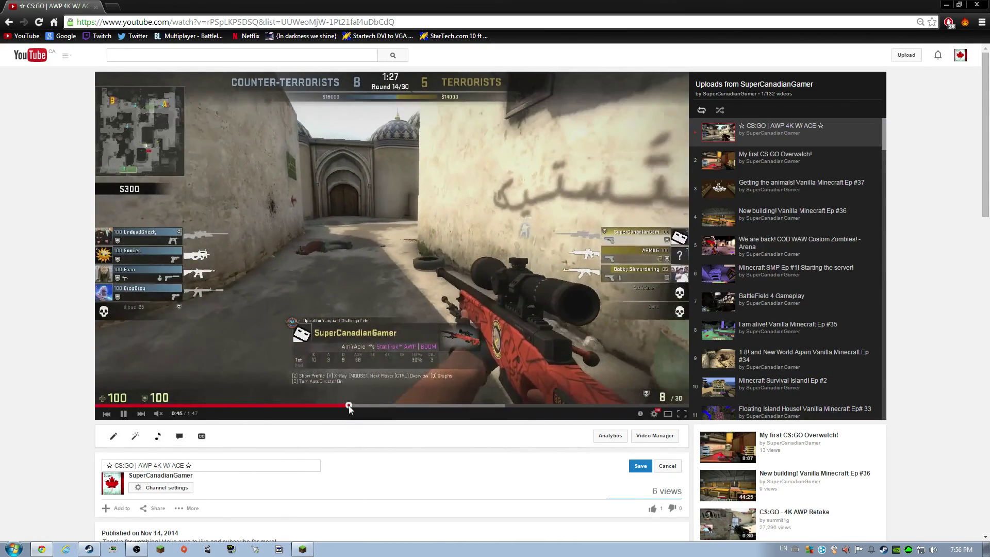
click(351, 406)
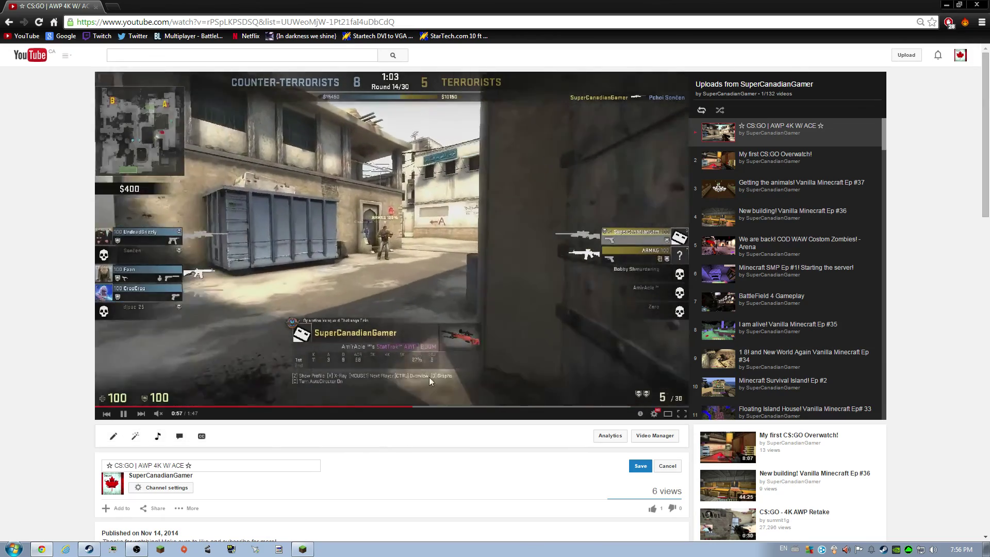
click(303, 144)
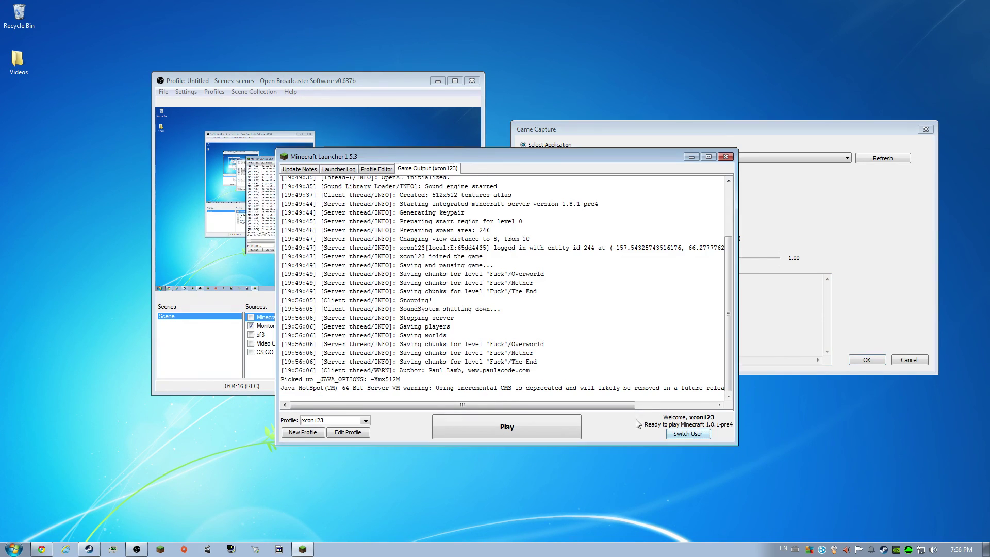
Close the Minecraft Launcher window and confirm the Game Capture dialog with OK.
click(730, 157)
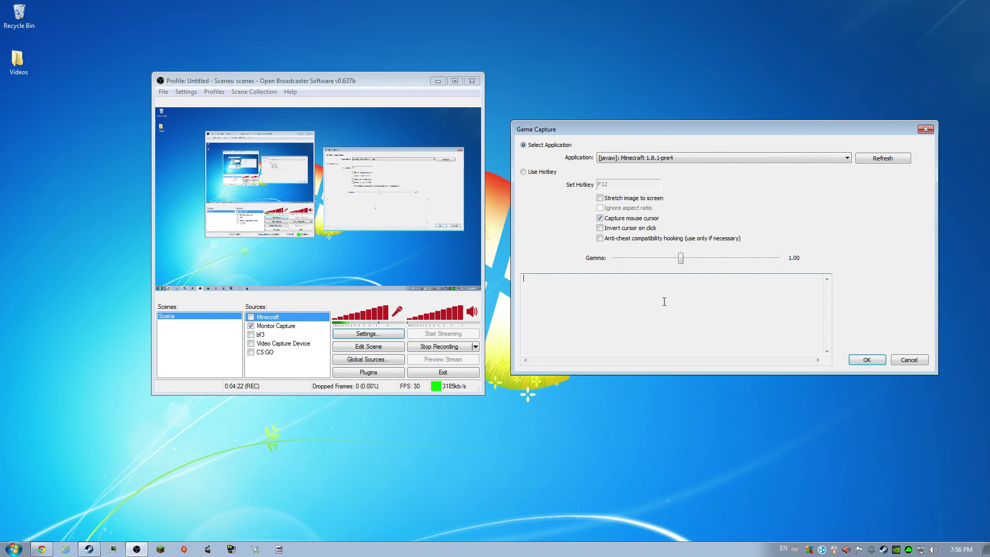
click(865, 360)
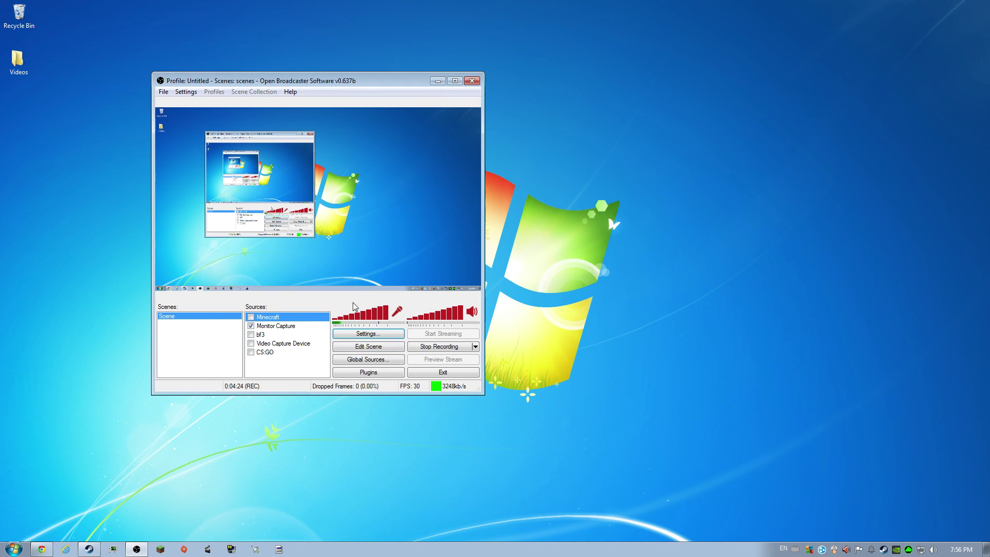